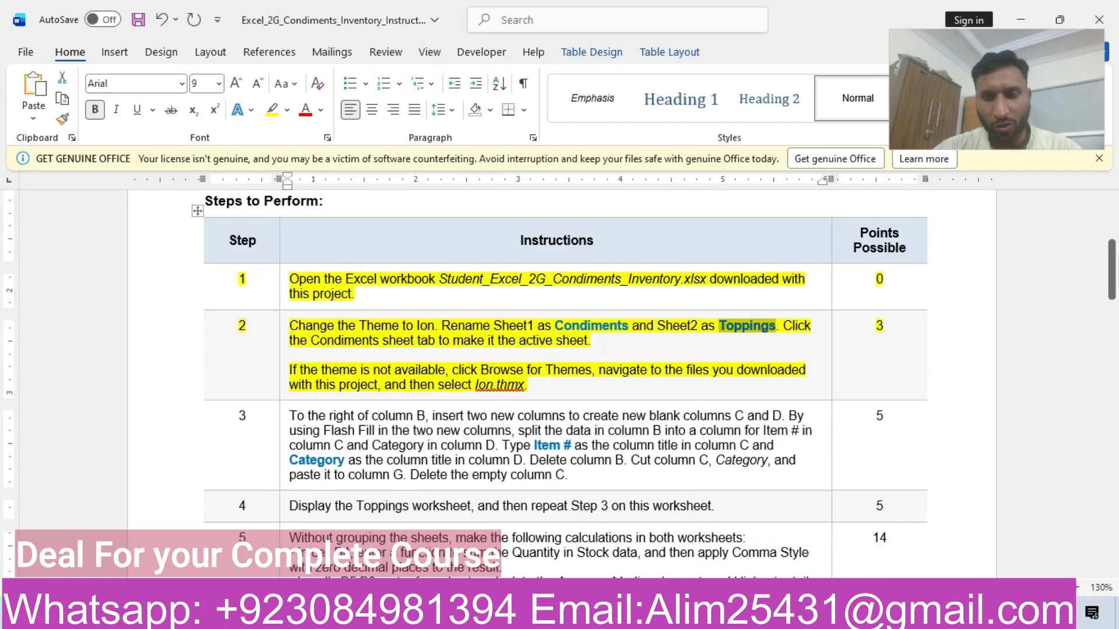
Step: Switch to the Excel workbook and make Condiments the active sheet
key("alt+Tab")
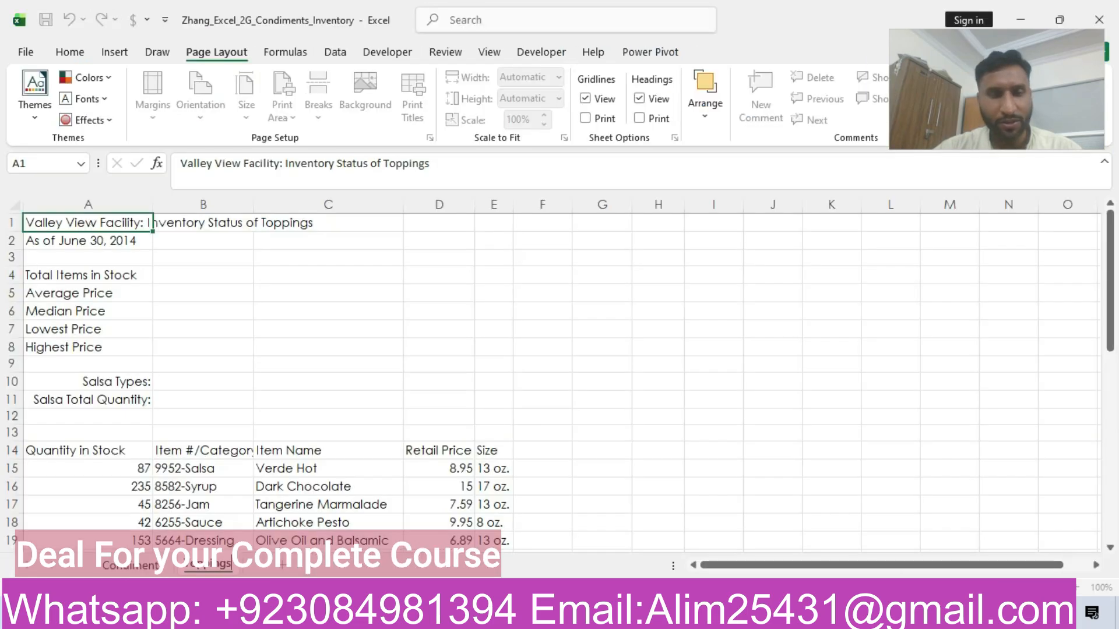
left_click(126, 568)
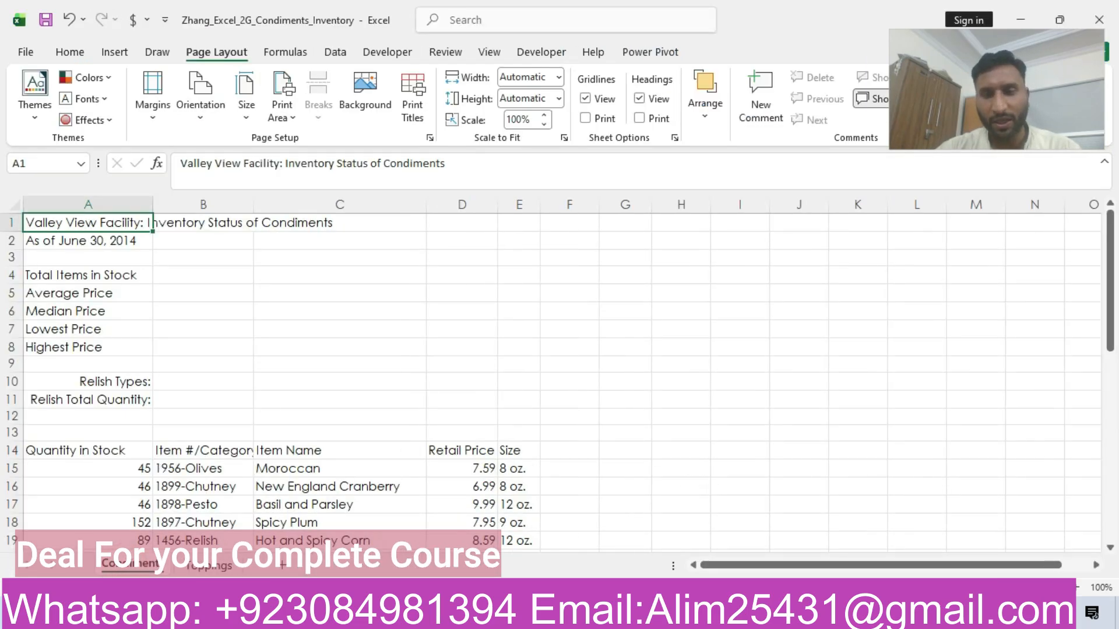
Step: Switch to the Word instructions and highlight the whole row of step 3 in yellow
key("alt+Tab")
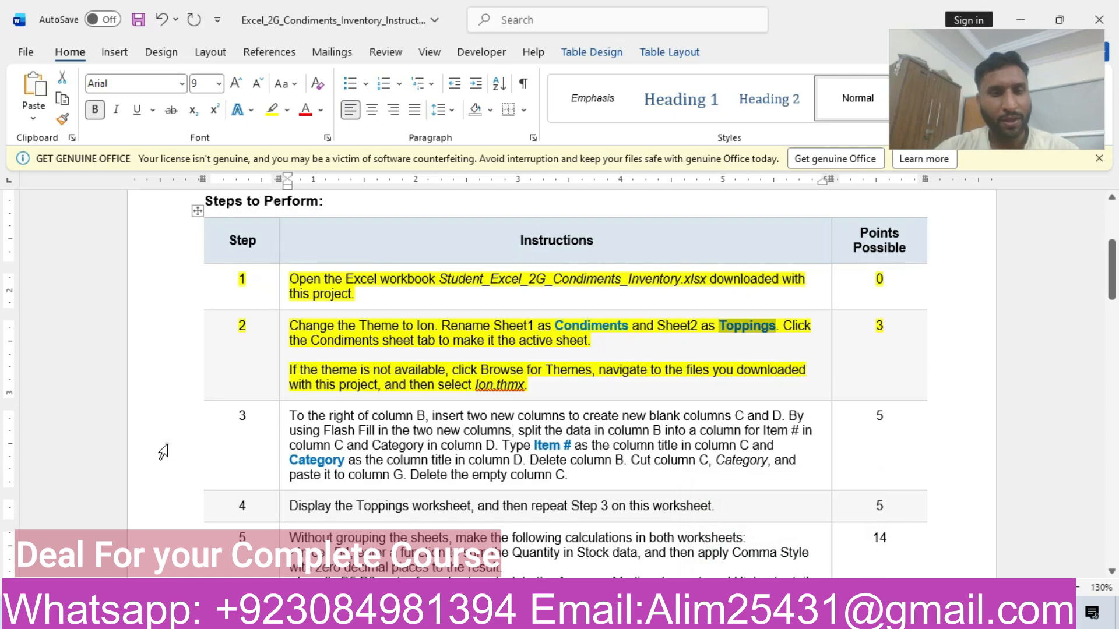
left_click(163, 451)
left_click(277, 415)
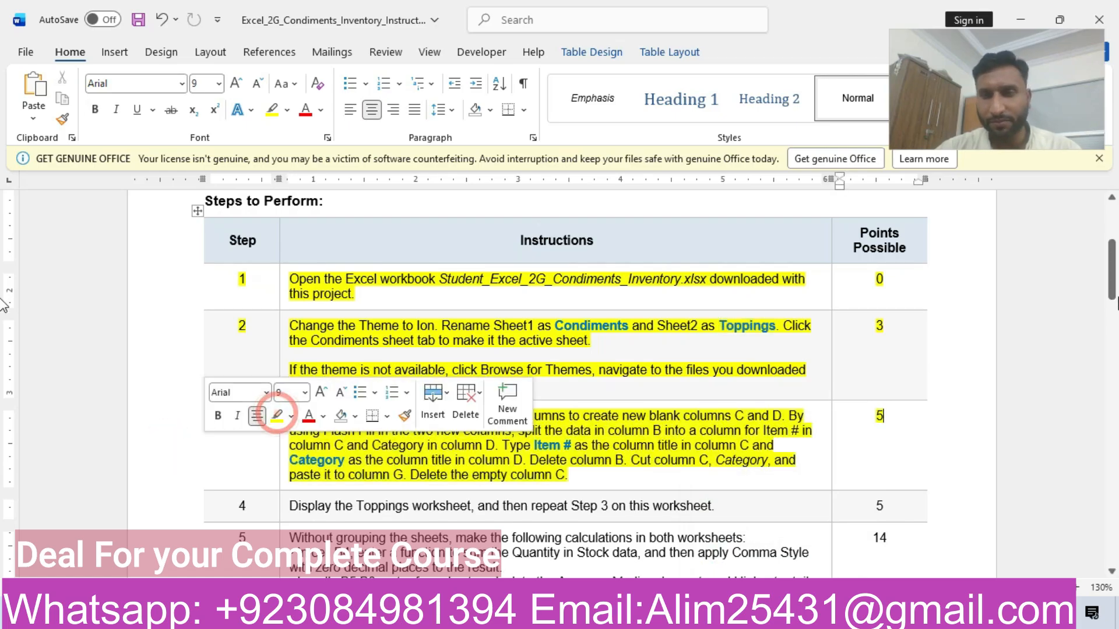
scroll(556, 247, "down", 3)
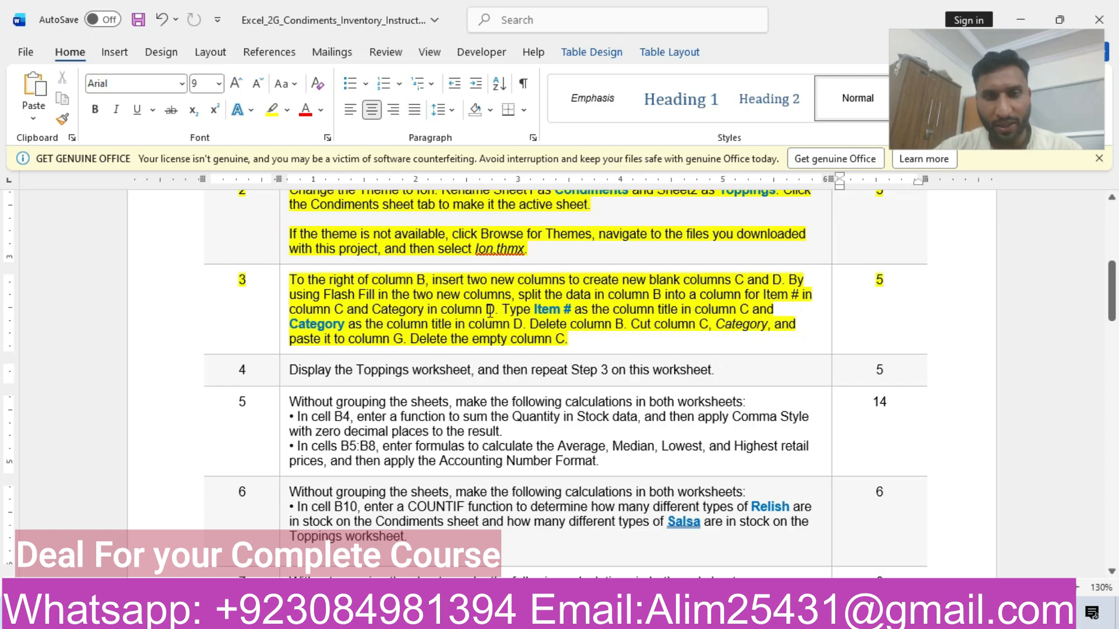
Step: Switch to Excel and insert two blank columns to the right of column B on the Condiments sheet
key("alt+Tab")
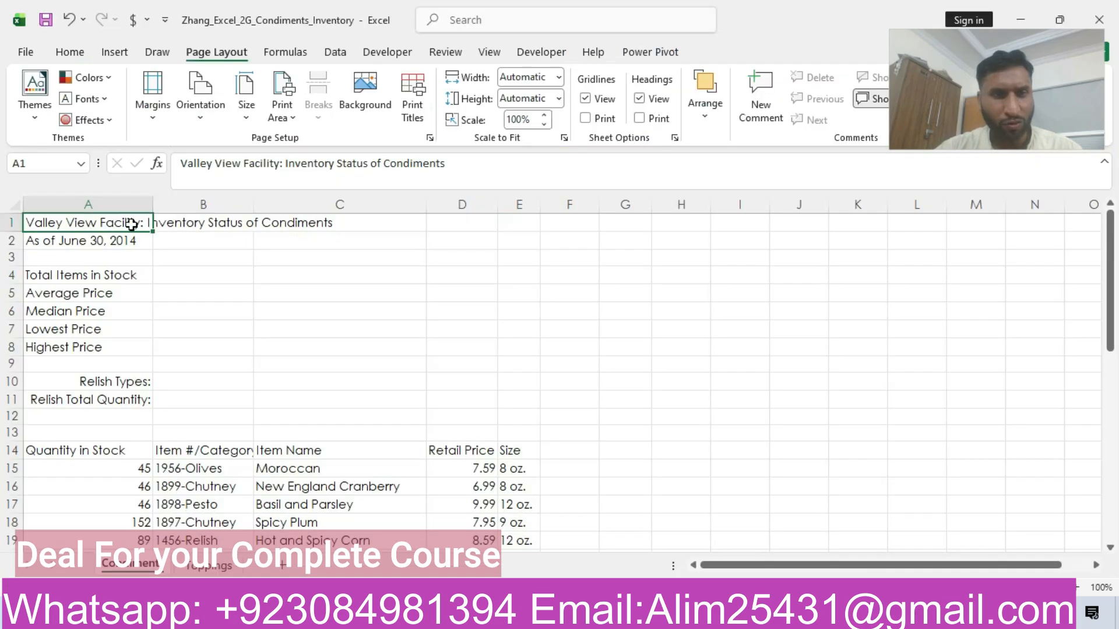
left_click(278, 197)
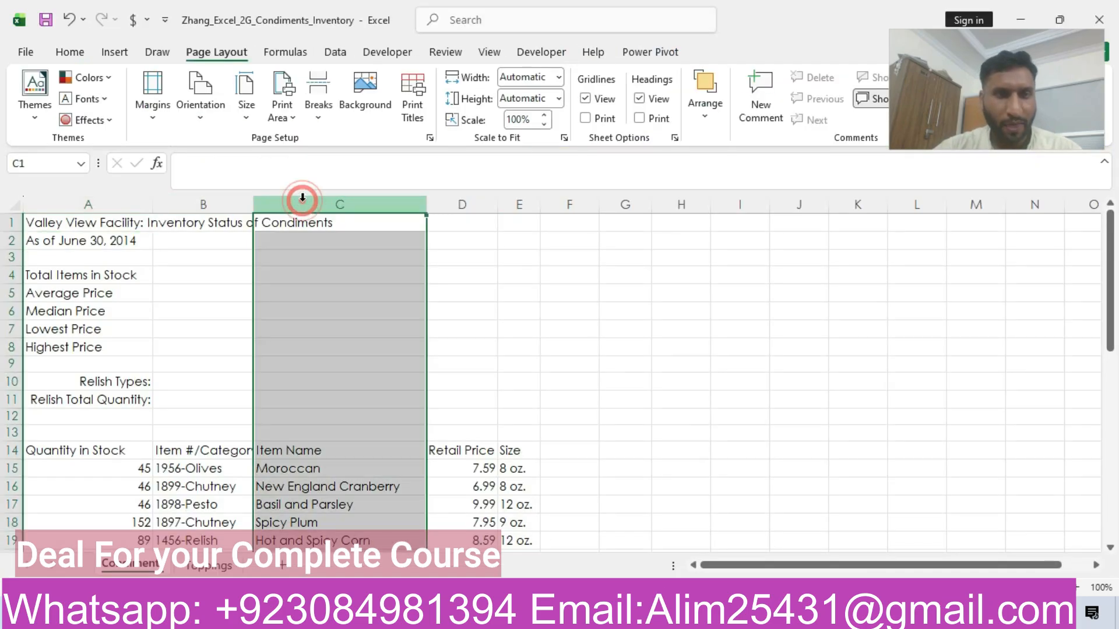
right_click(299, 199)
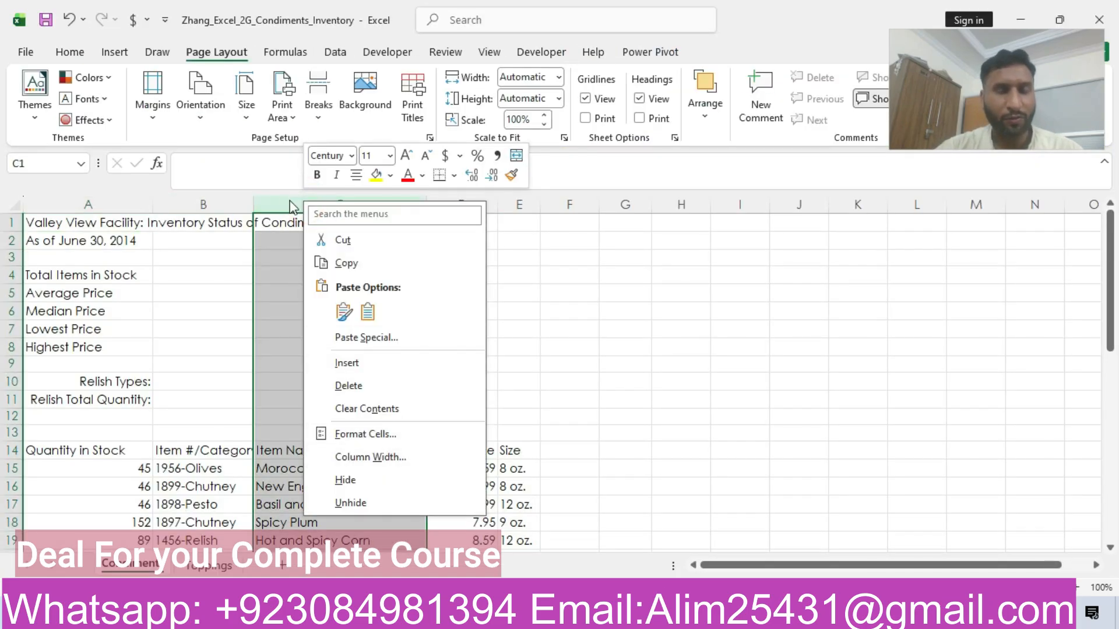
left_click(337, 364)
right_click(325, 203)
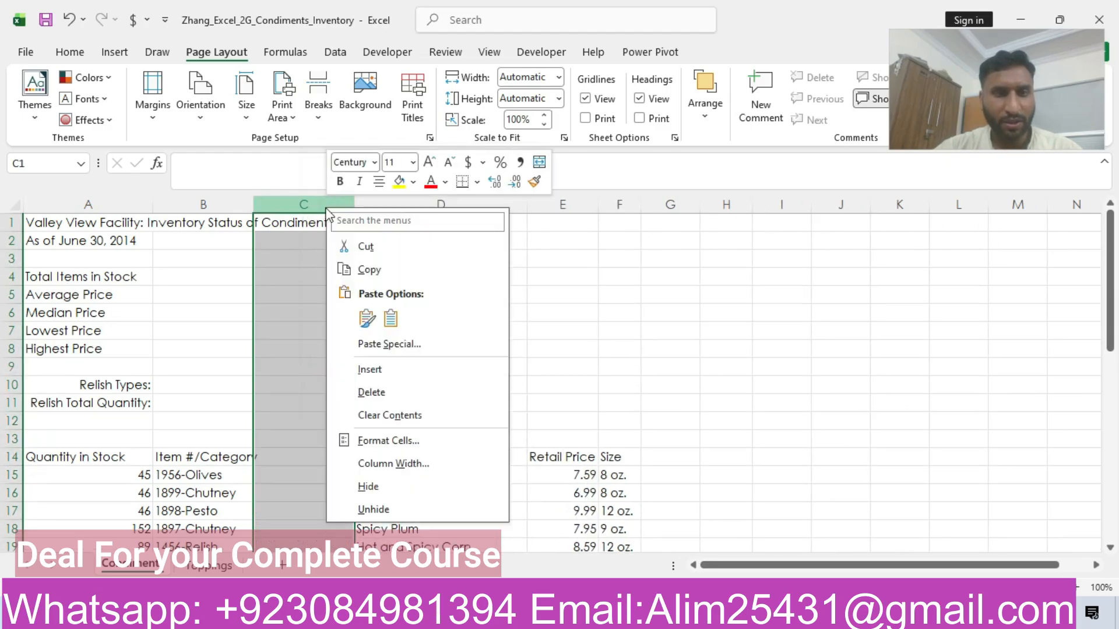
left_click(371, 372)
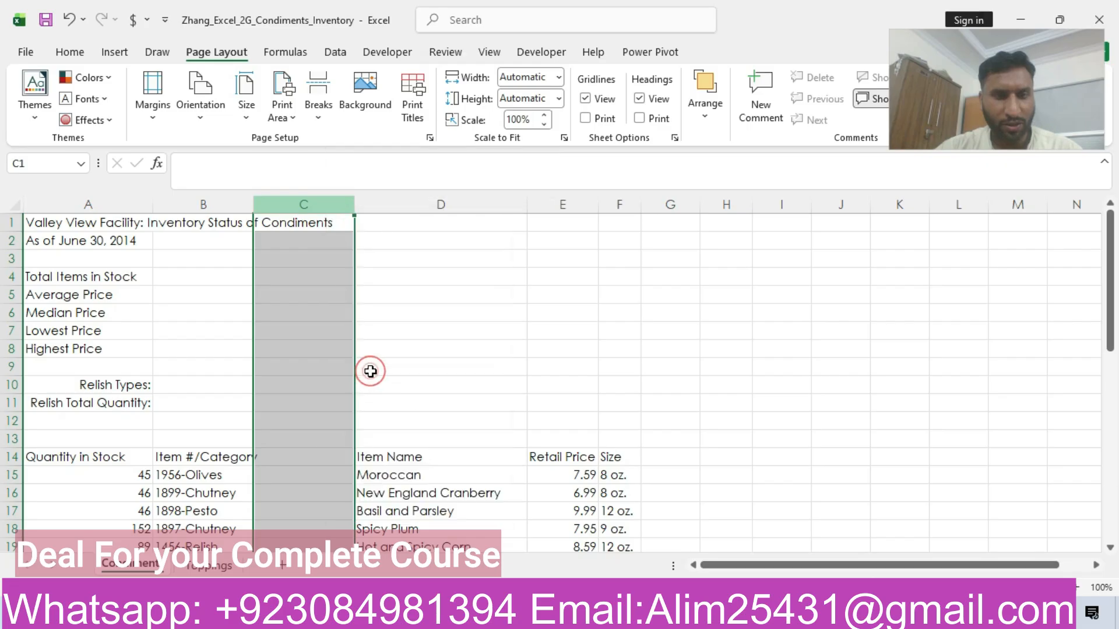
Step: Start a delimited Text to Columns conversion for the Item #/Category data in B15:B42
left_click(297, 455)
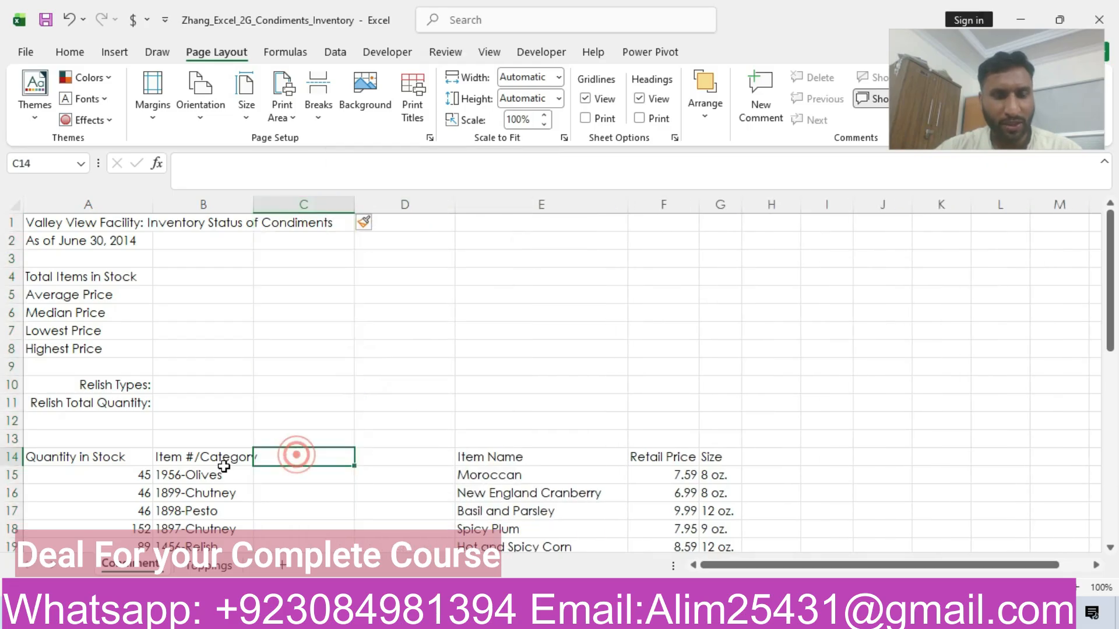
left_click(190, 475)
left_click_drag(189, 474, 179, 504)
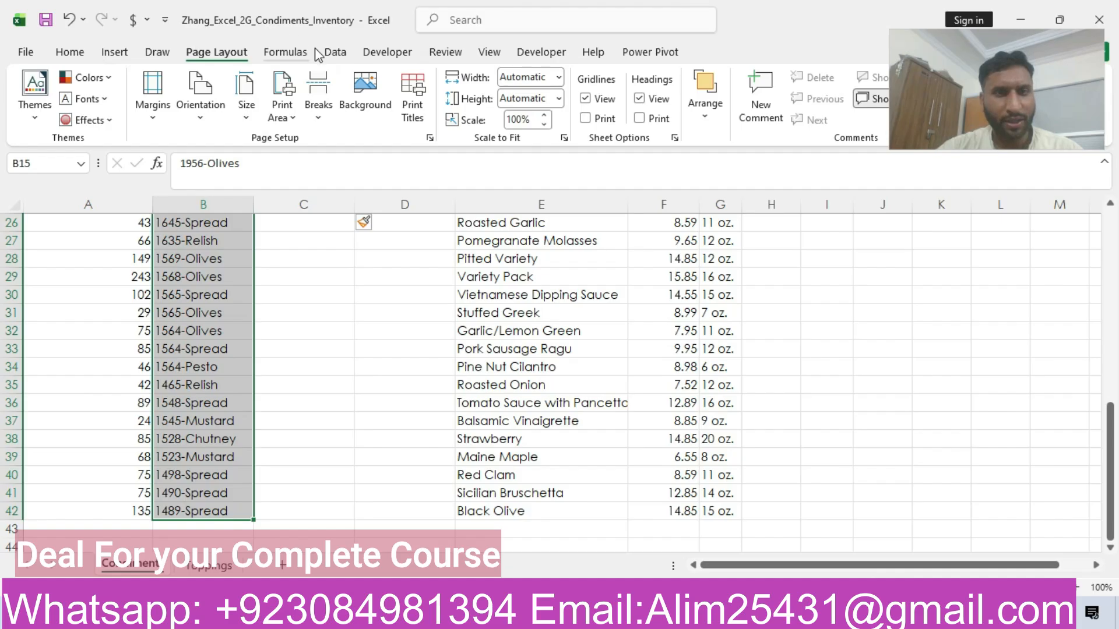
left_click(334, 53)
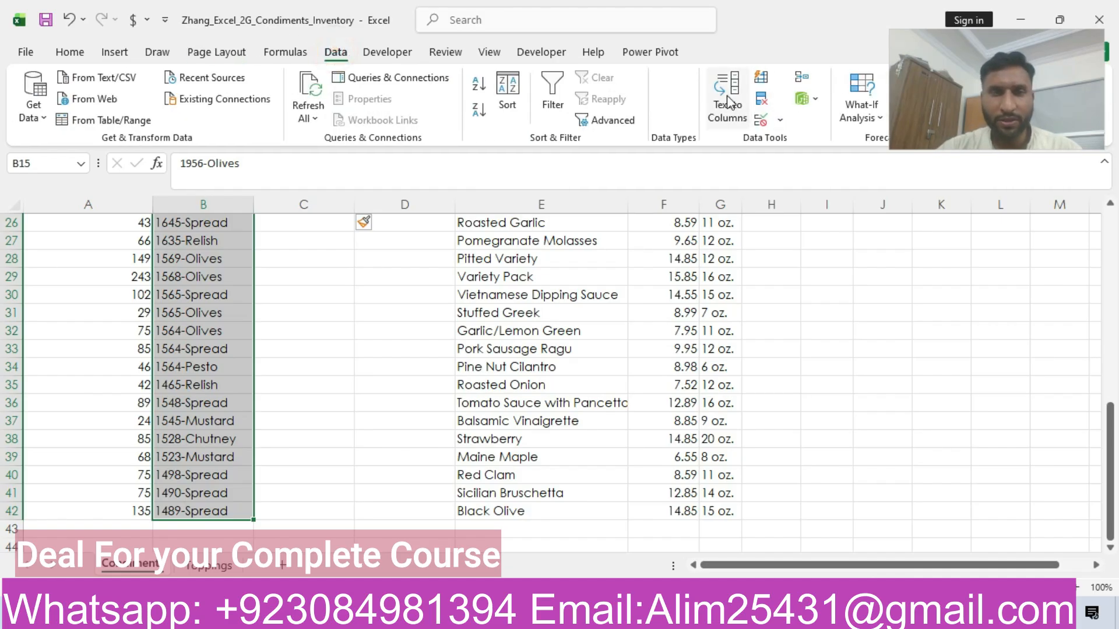
left_click_drag(1109, 475, 1113, 367)
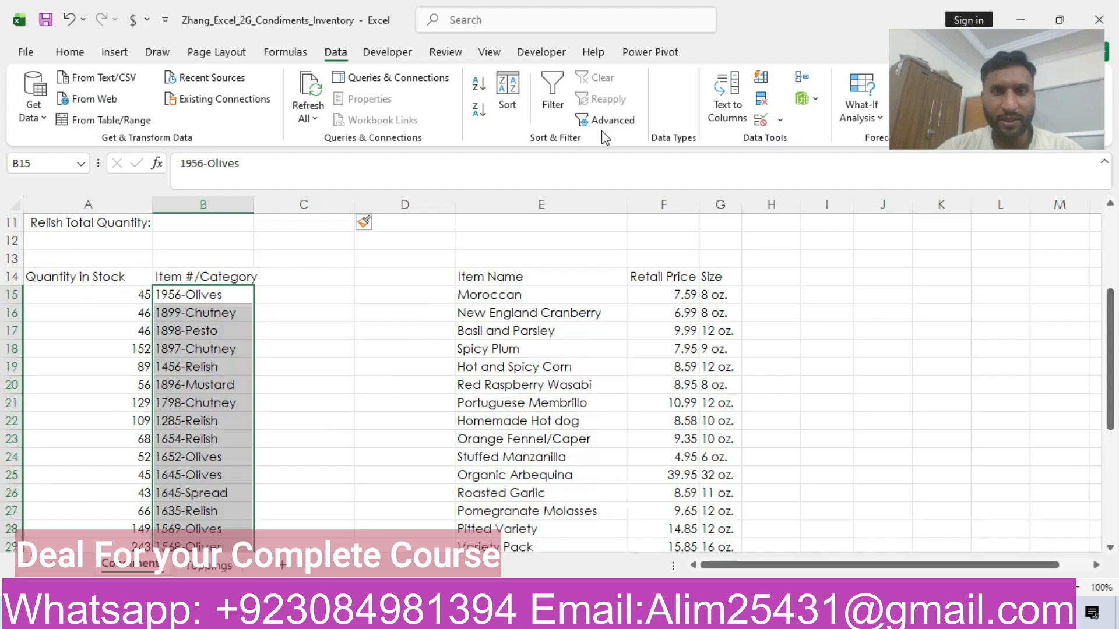
left_click(732, 104)
left_click(770, 380)
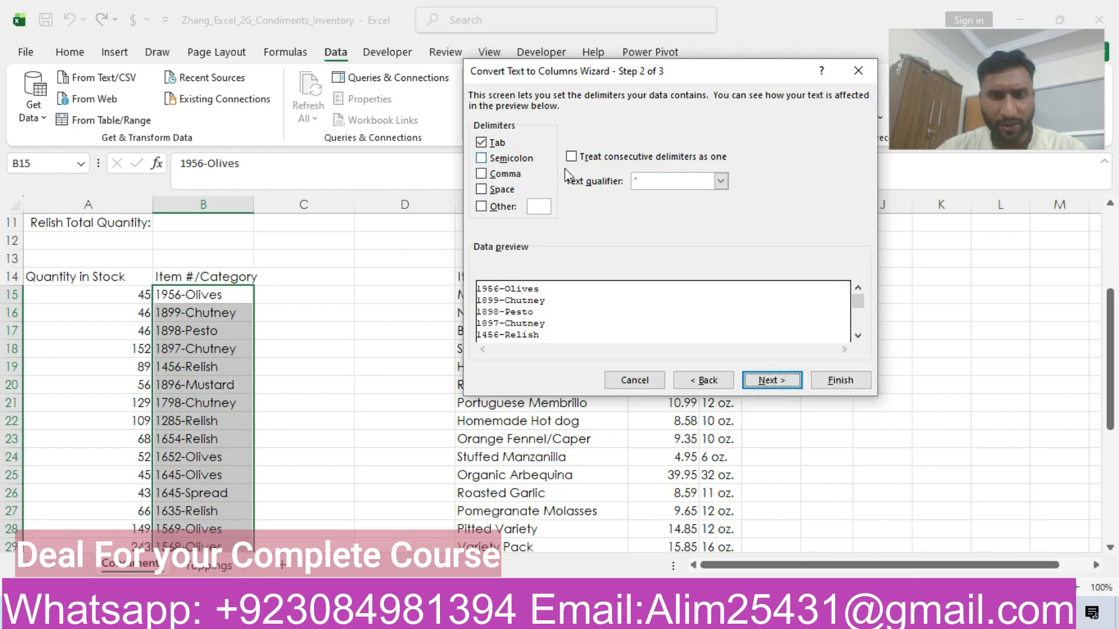
Step: Set a hyphen as the other delimiter alongside Tab, leaving semicolon, comma and space off, and continue to the data format settings
left_click(481, 157)
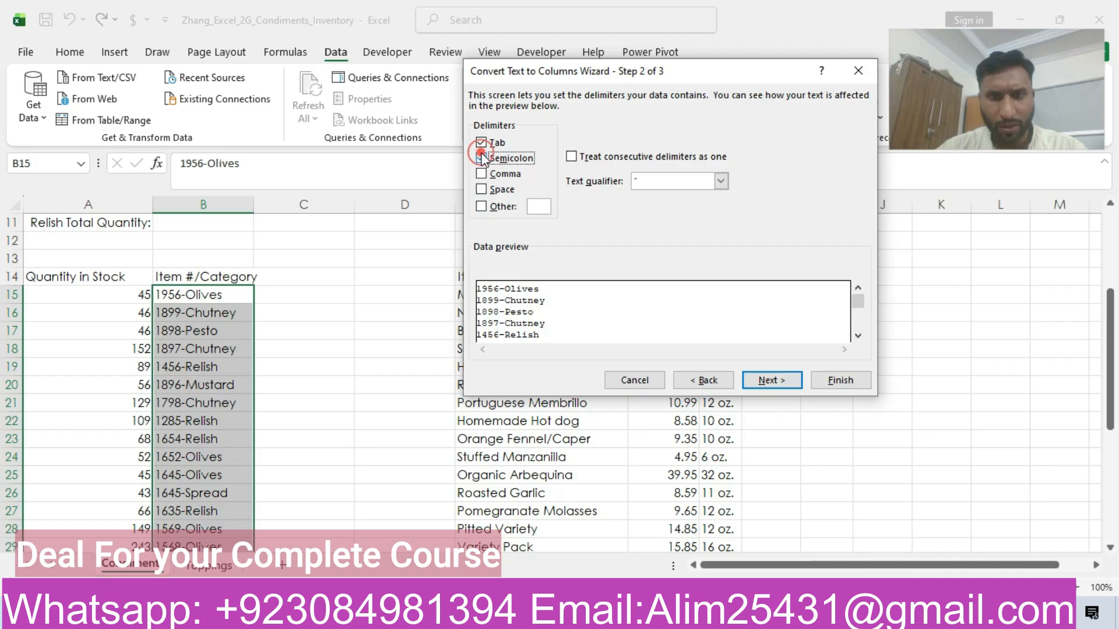
left_click(481, 173)
left_click(481, 189)
left_click(481, 173)
left_click(481, 157)
left_click(481, 189)
left_click(536, 207)
type("-")
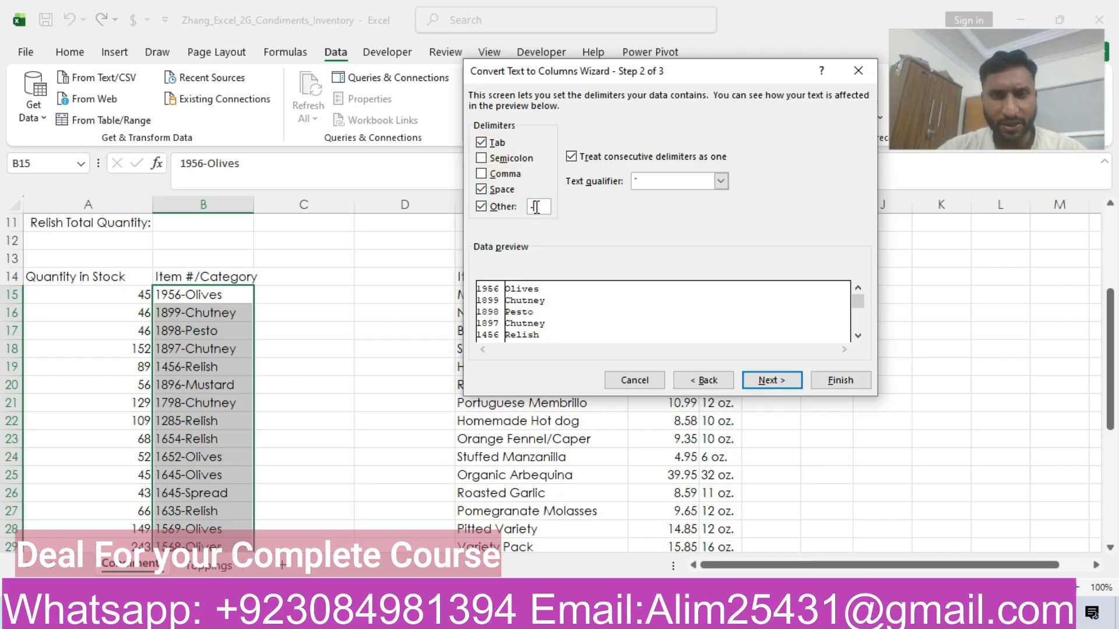
left_click(483, 191)
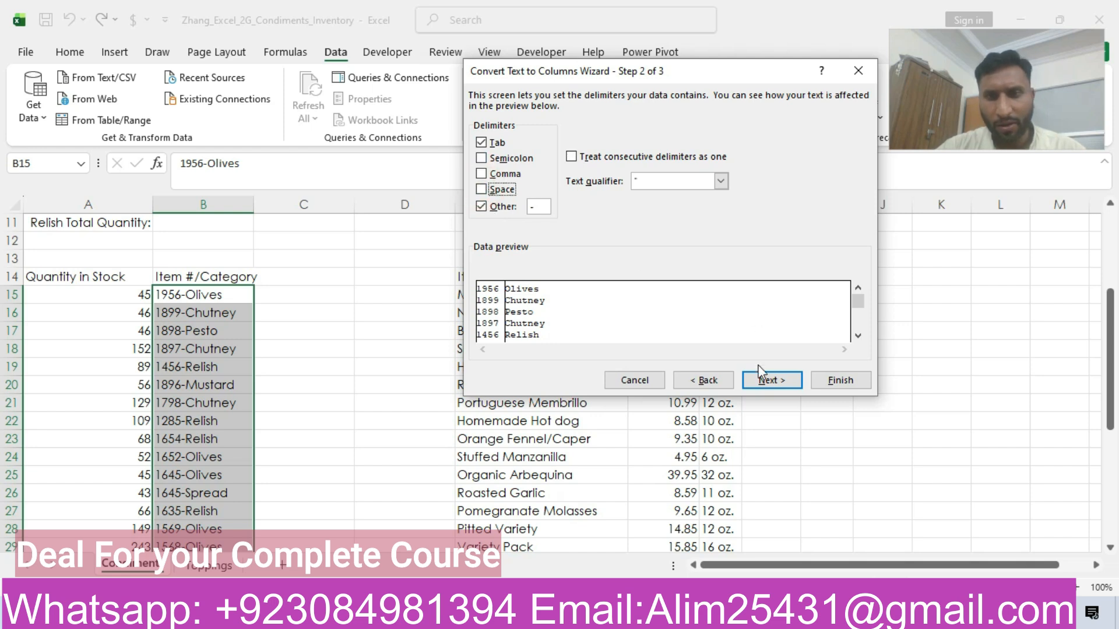
left_click(772, 380)
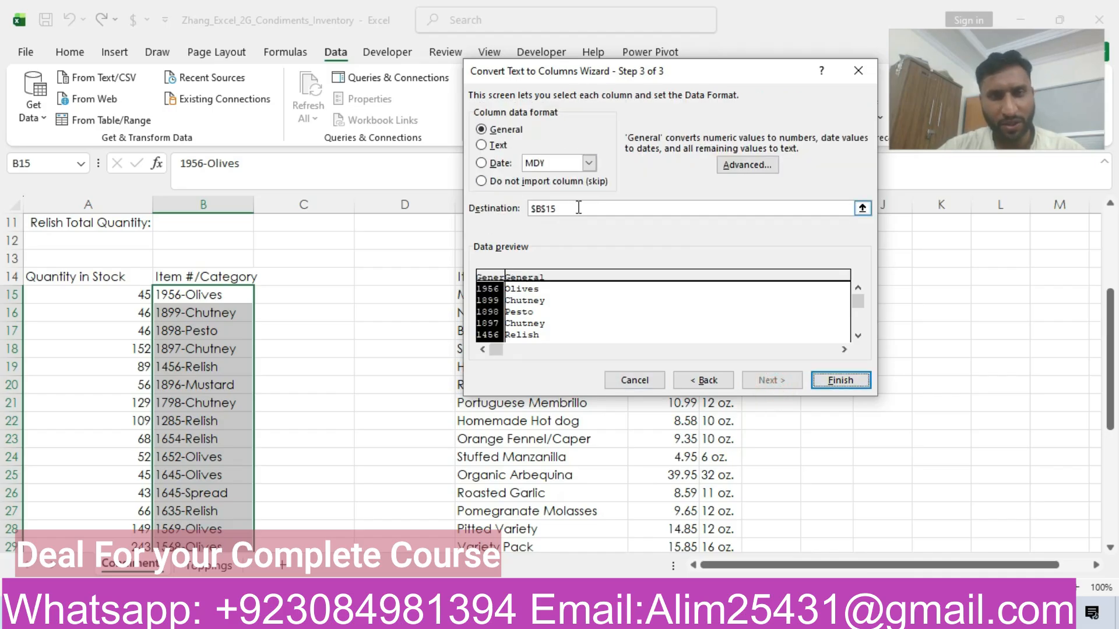
Step: Set the destination to C15 and finish splitting the data into columns C and D
left_click(543, 214)
key("BackSpace")
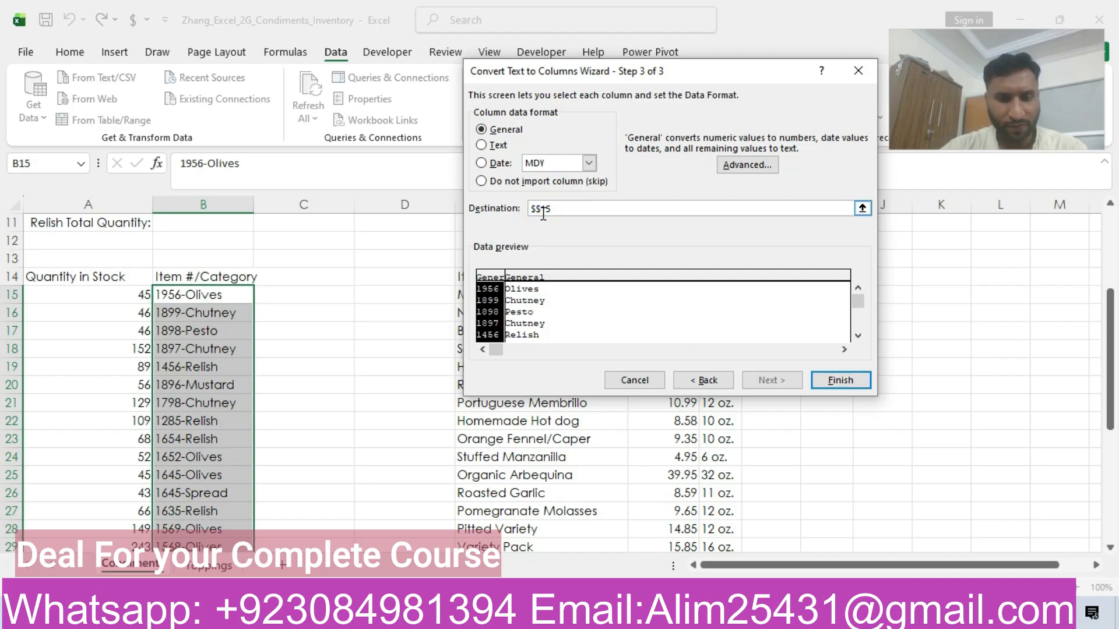
left_click(840, 380)
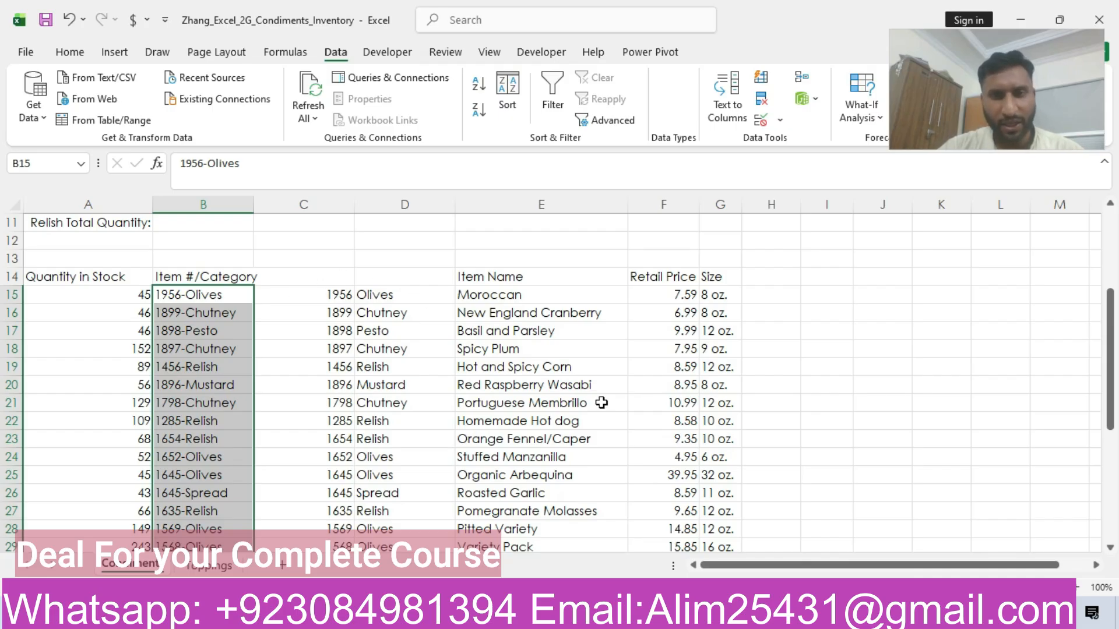
Step: Copy the title "Item #" from step 3 of the Word instructions into cell C14 of the Excel sheet
key("alt+Tab")
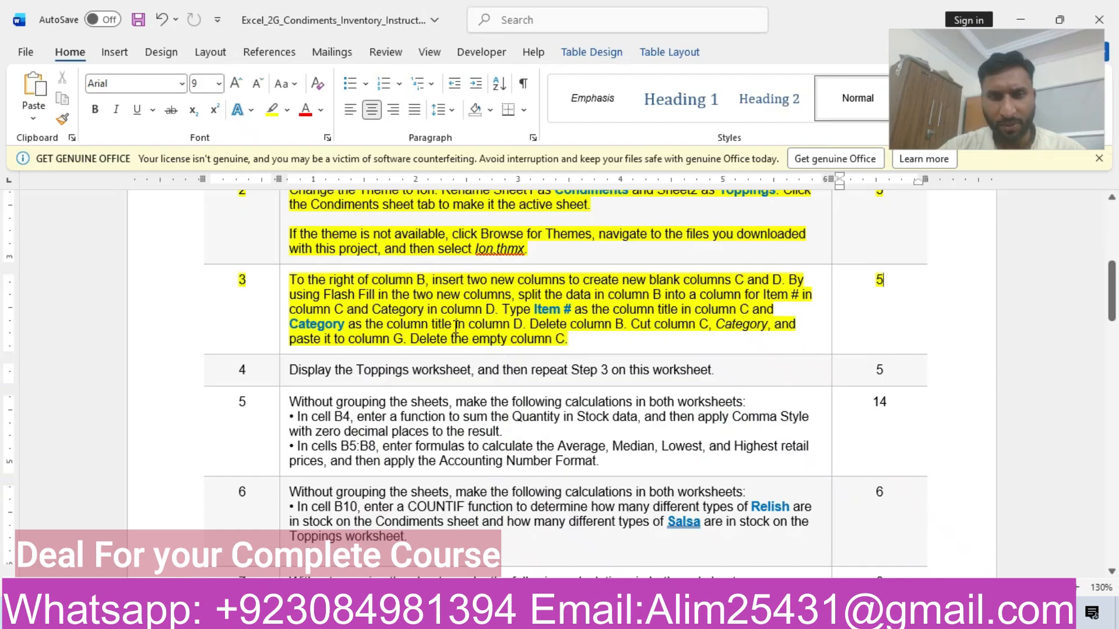
left_click_drag(535, 310, 573, 309)
key("ctrl+c")
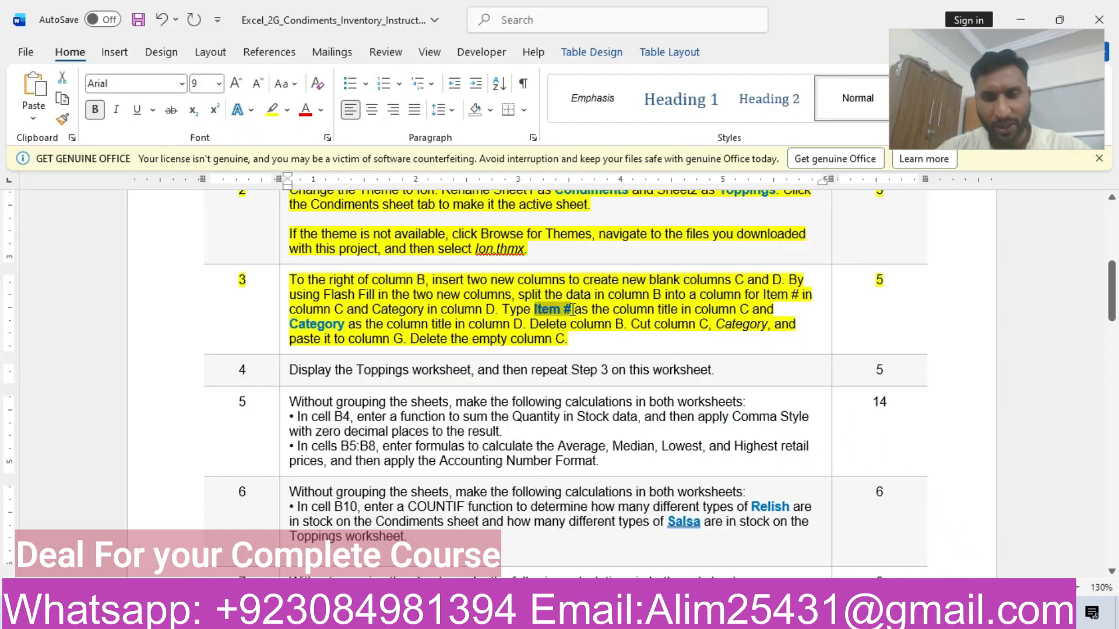
key("alt+Tab")
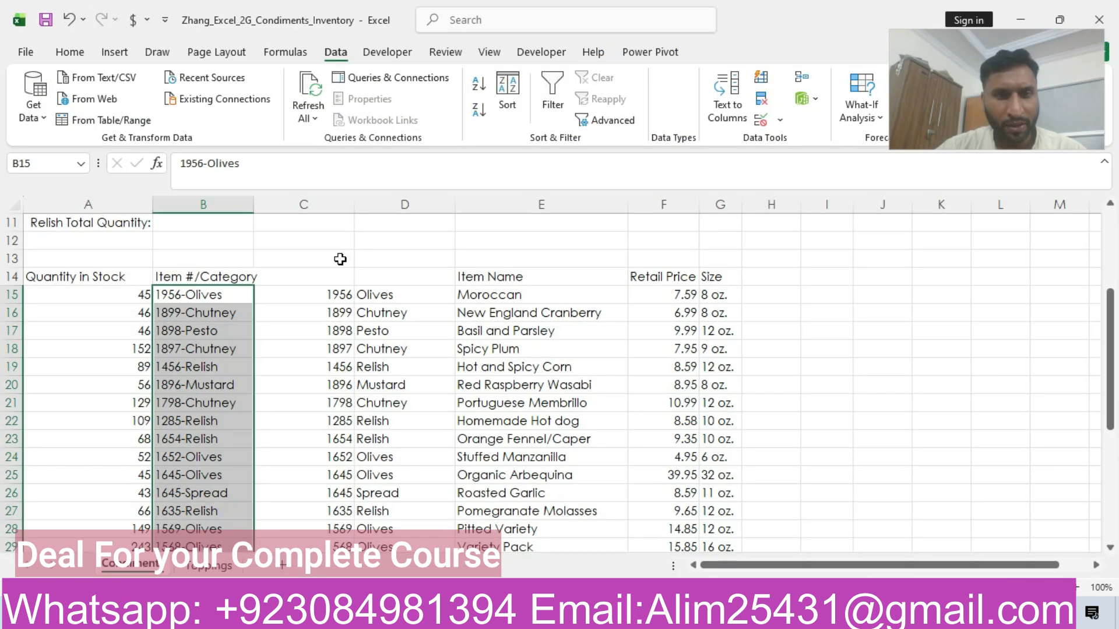
left_click(312, 272)
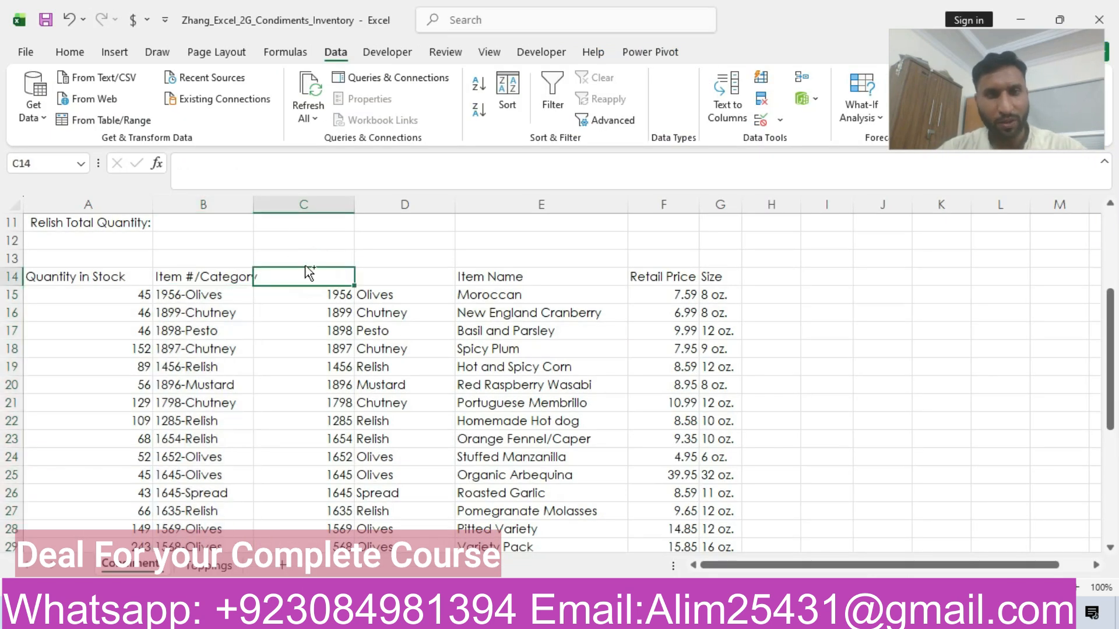
left_click(275, 179)
key("ctrl+v")
key("Return")
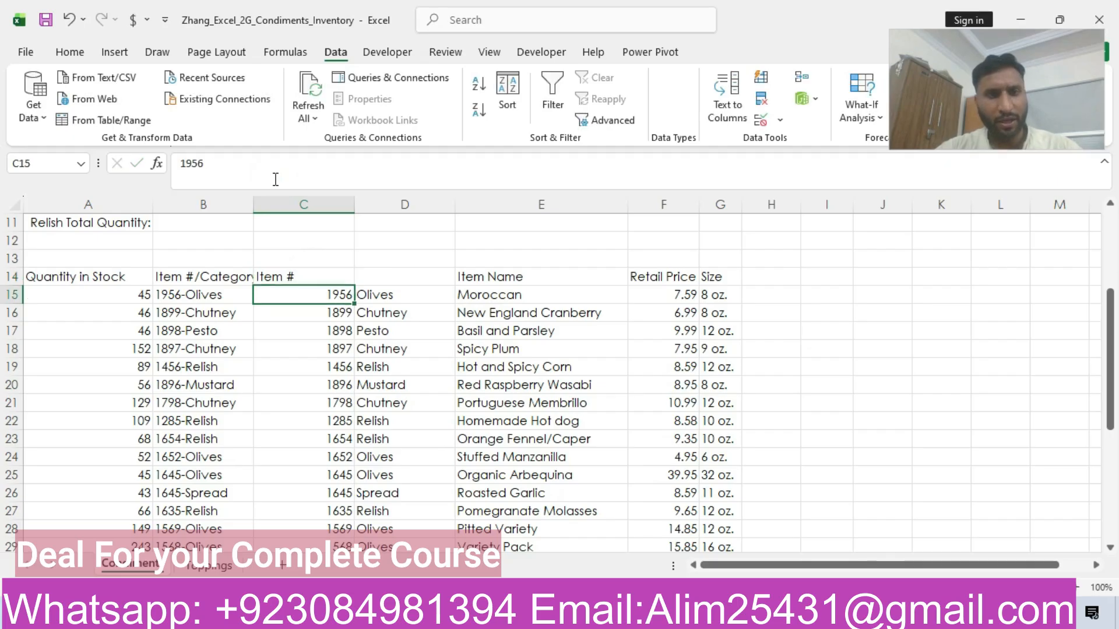
Step: Copy the title "Category" from step 3 of the Word instructions into cell D14 of the Excel sheet
left_click(400, 272)
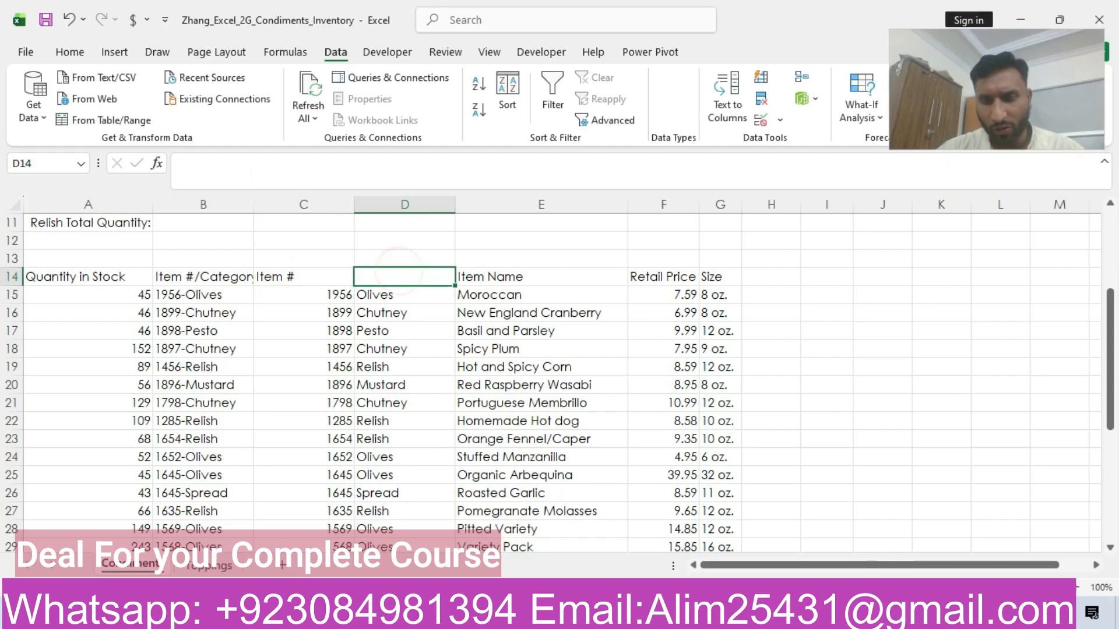
key("alt+Tab")
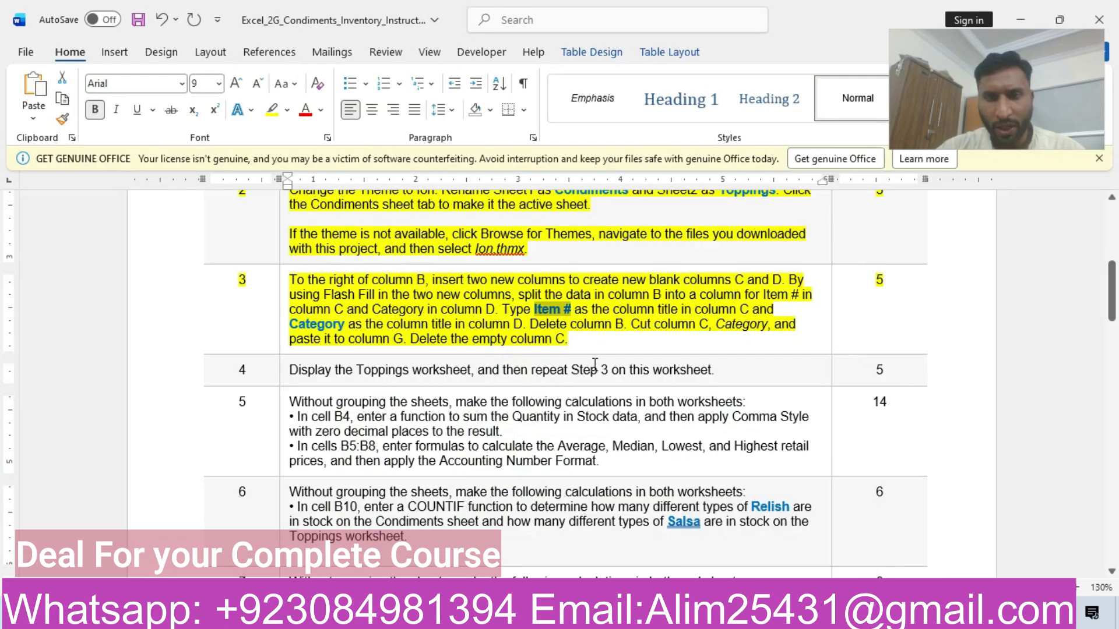
left_click_drag(294, 324, 345, 326)
key("ctrl+c")
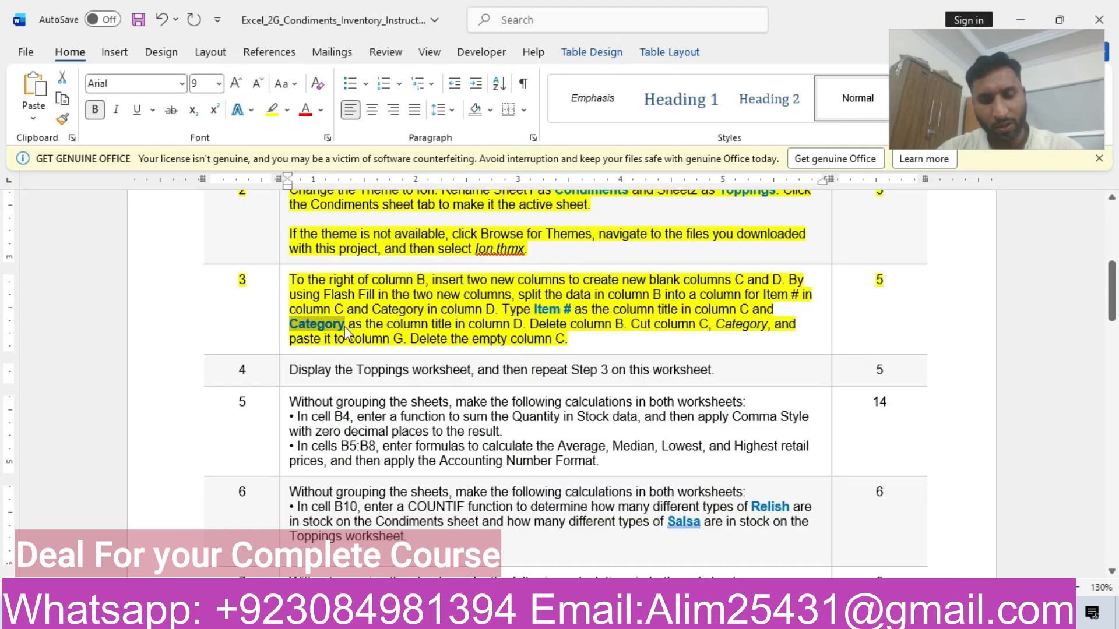
key("alt+Tab")
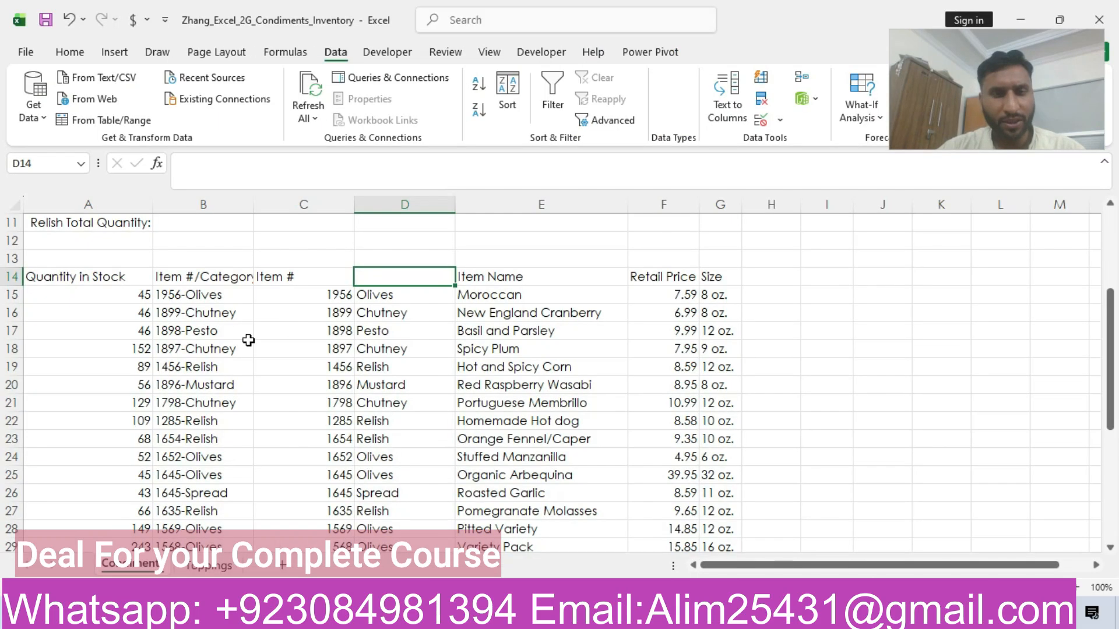
left_click(302, 187)
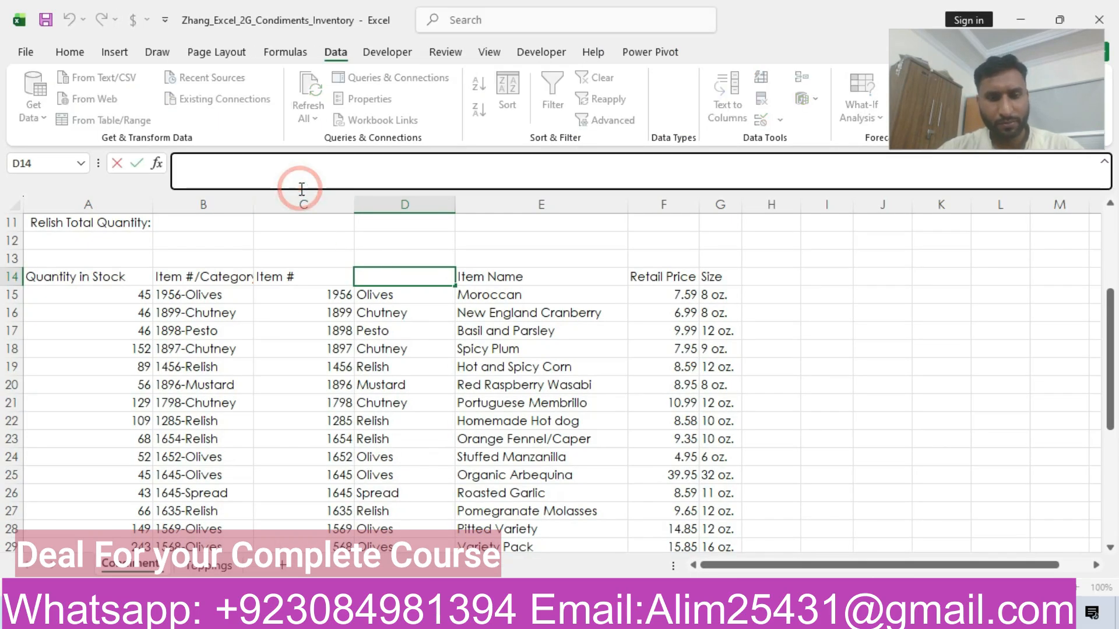
key("ctrl+v")
key("Return")
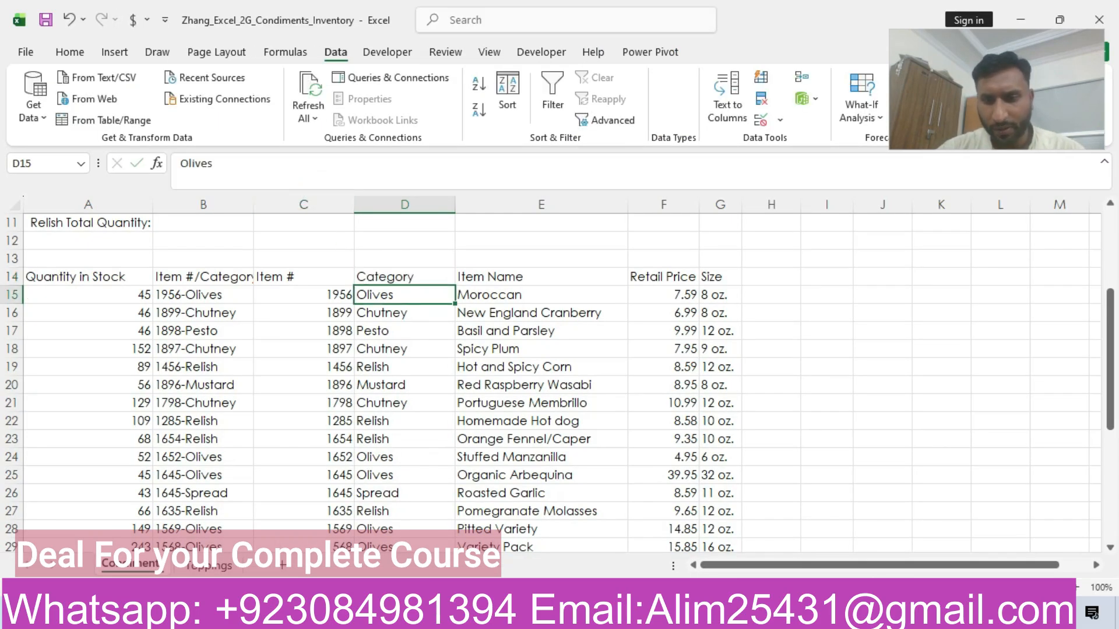
Step: Delete the combined Item #/Category column B from the Condiments sheet
key("alt+Tab")
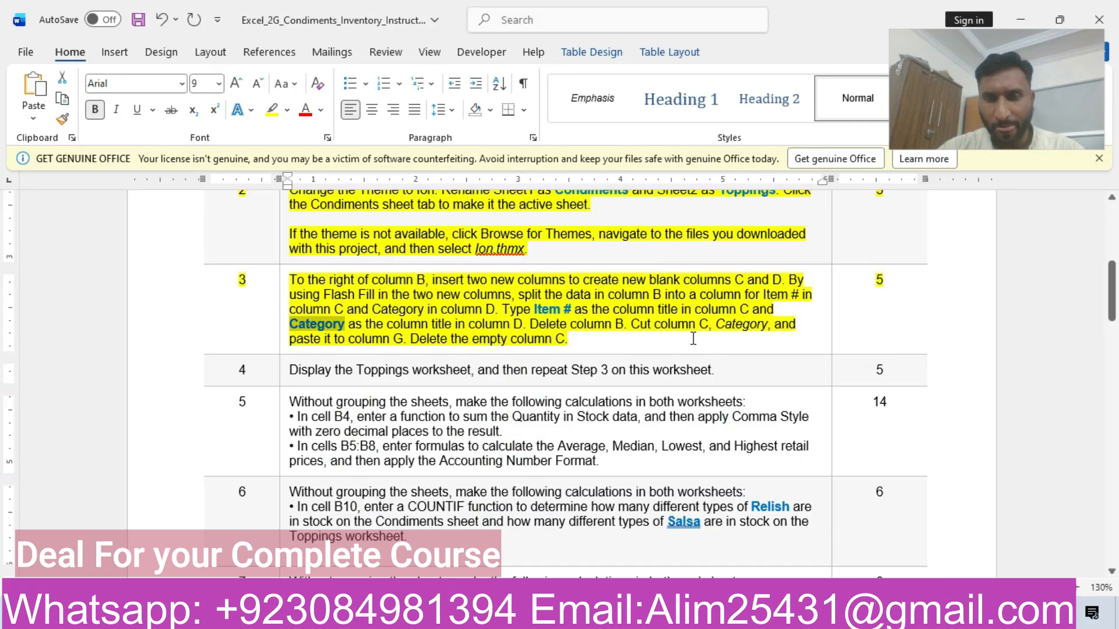
key("alt+Tab")
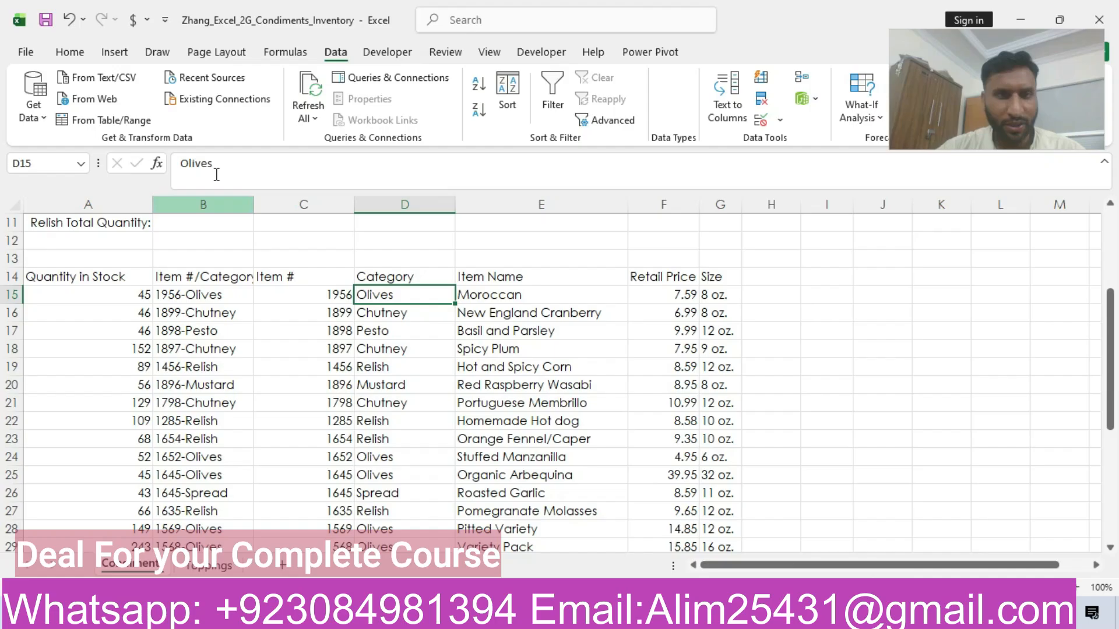
left_click(204, 203)
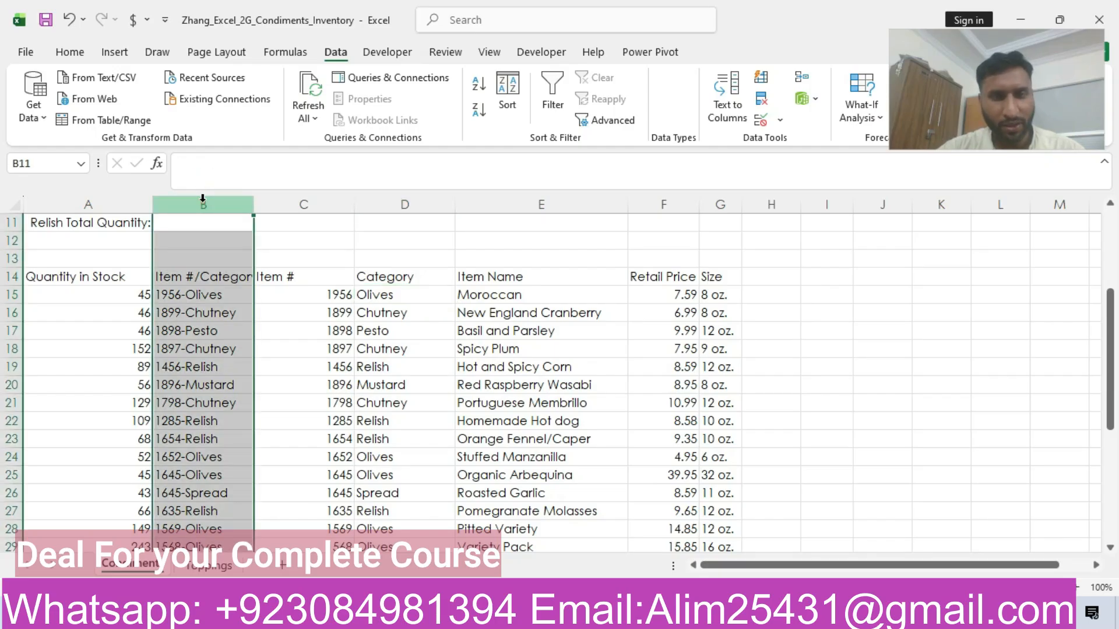
right_click(203, 199)
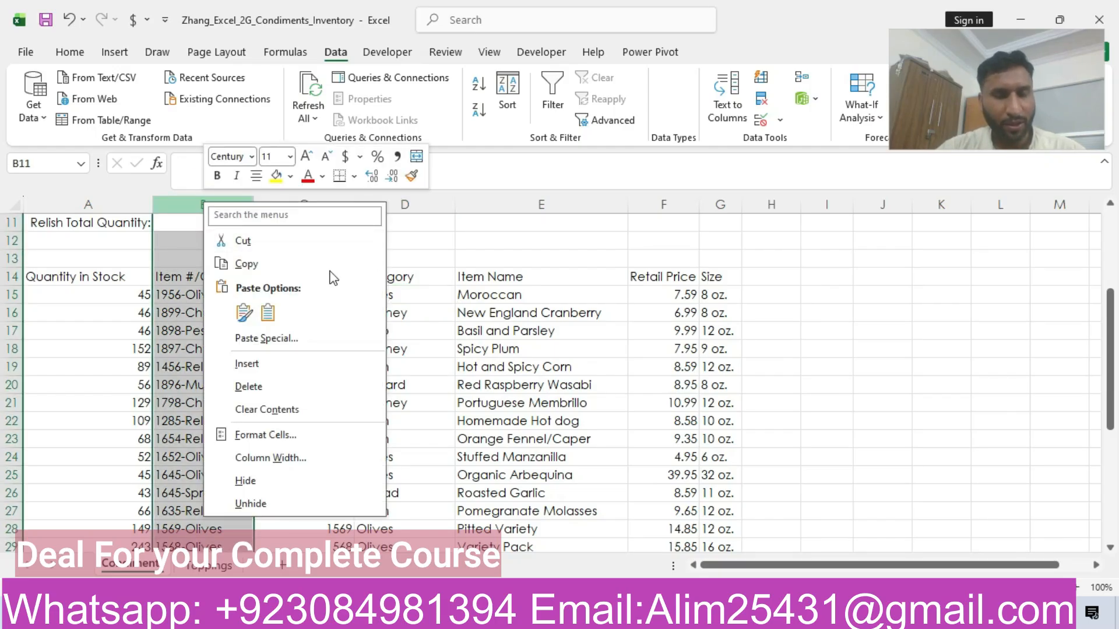
left_click(240, 386)
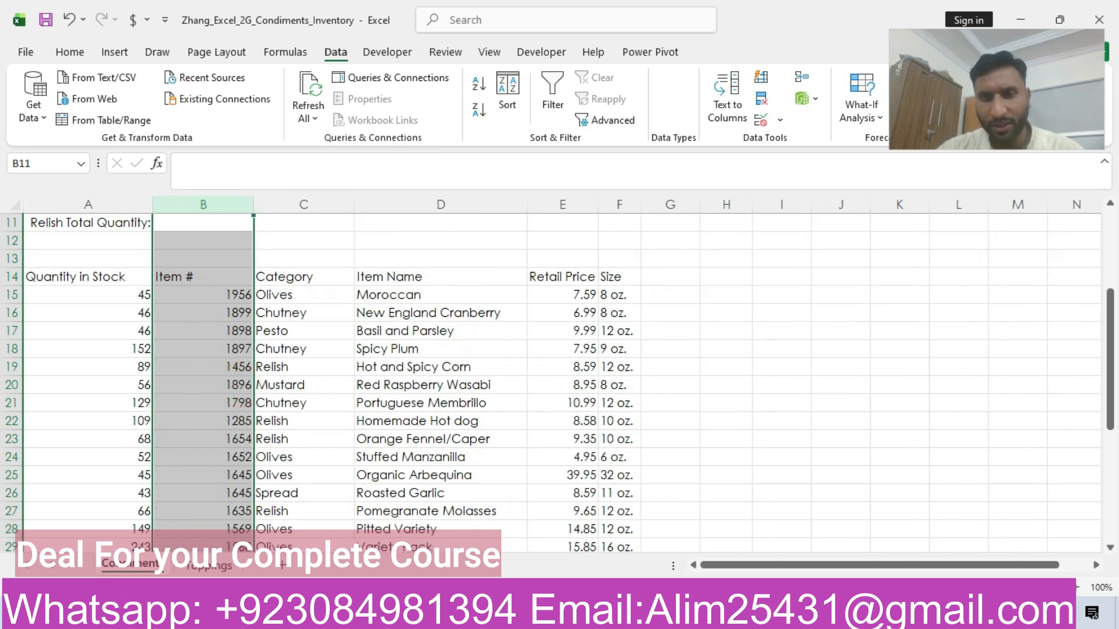
Step: Cut the Category column C on the Condiments sheet and paste it into column G
key("alt+Tab")
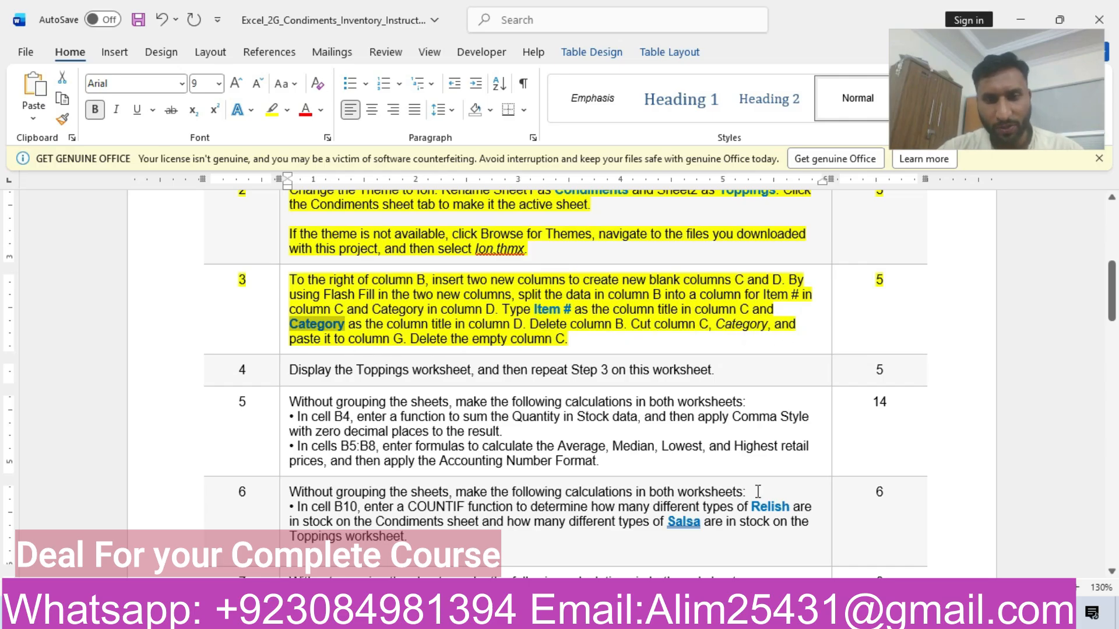
key("alt+Tab")
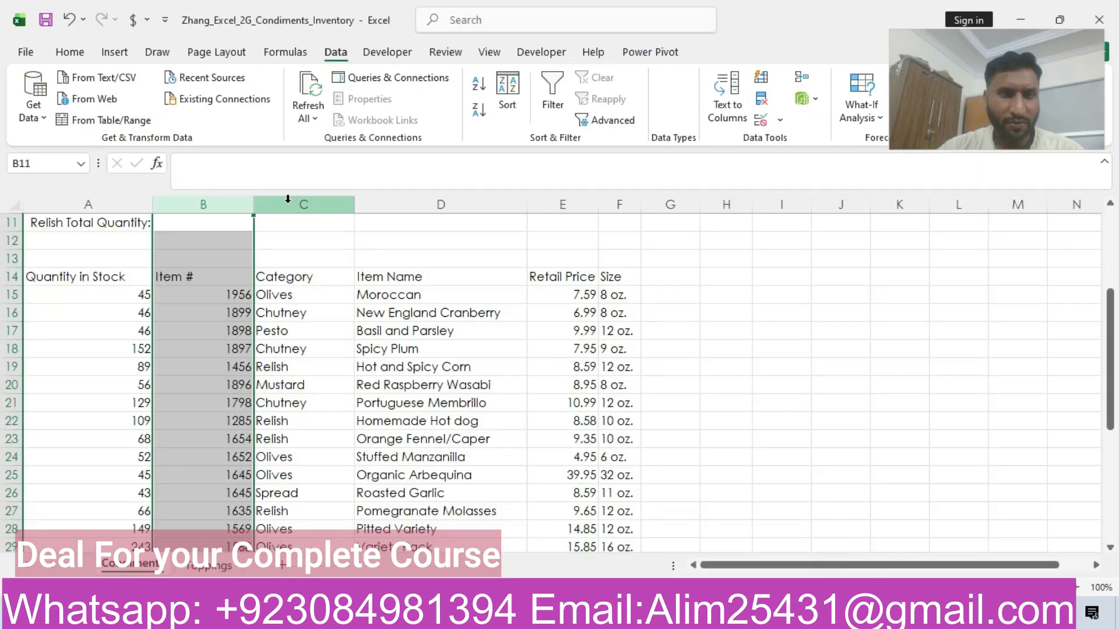
left_click(270, 205)
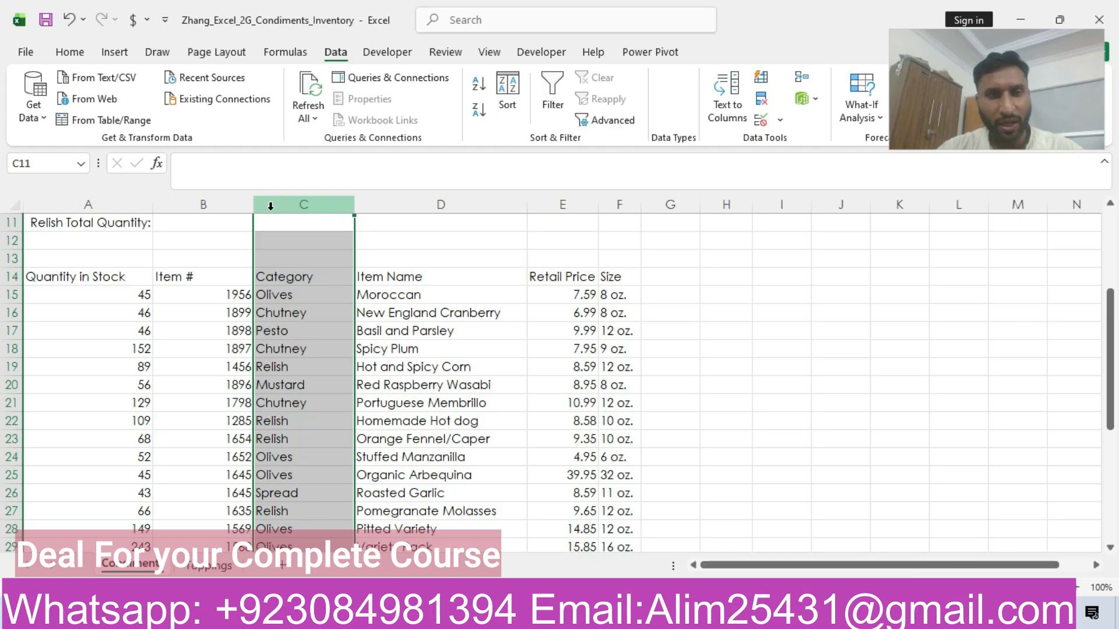
right_click(270, 205)
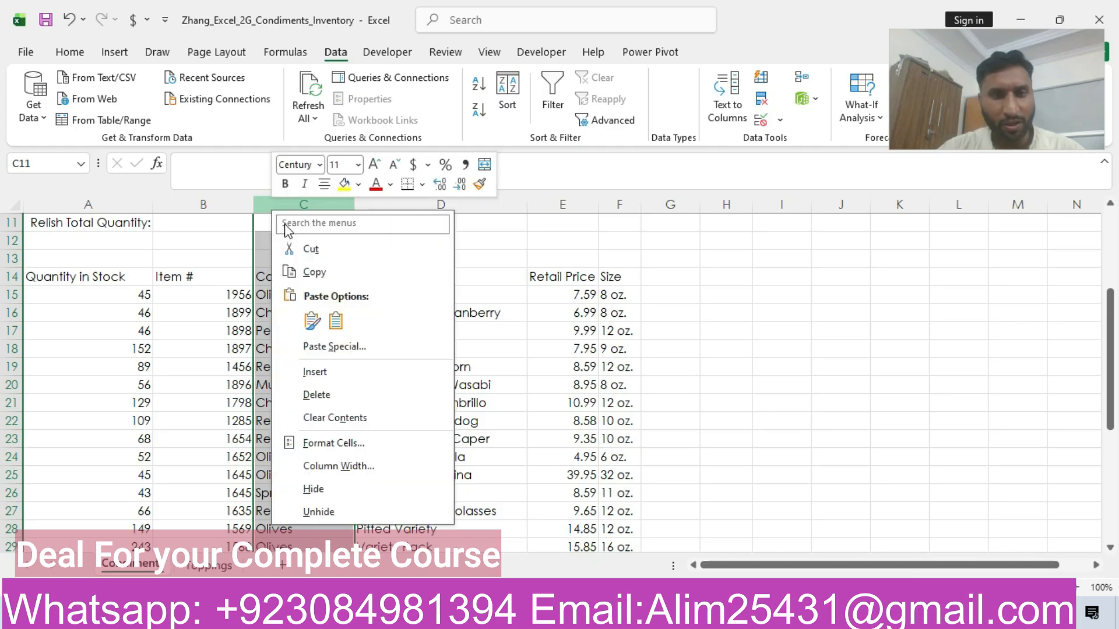
left_click(311, 249)
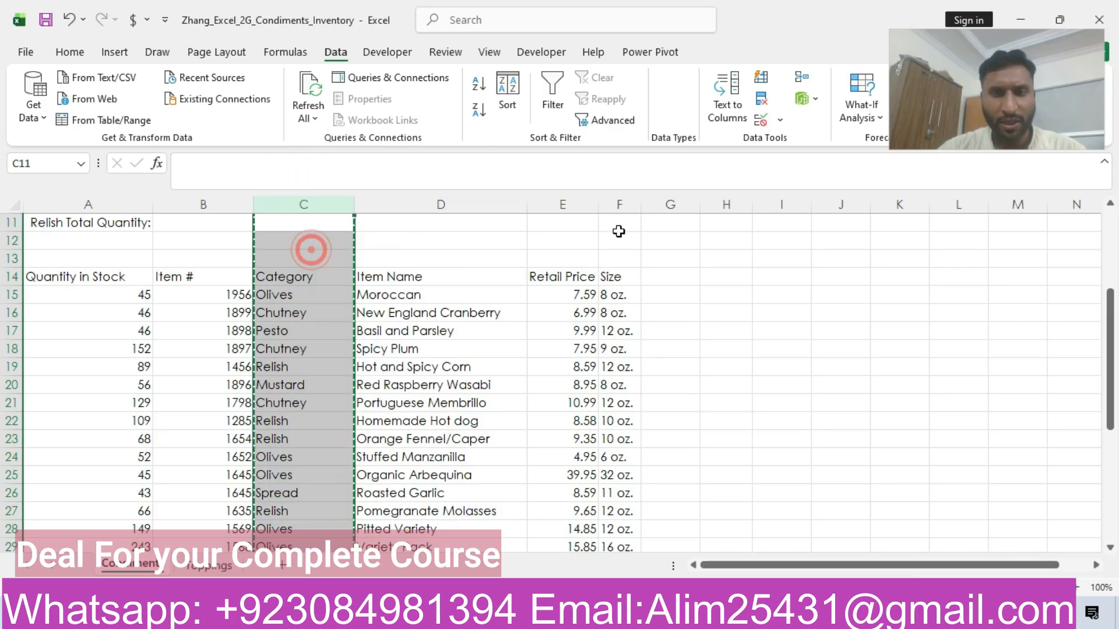
left_click(676, 205)
right_click(681, 205)
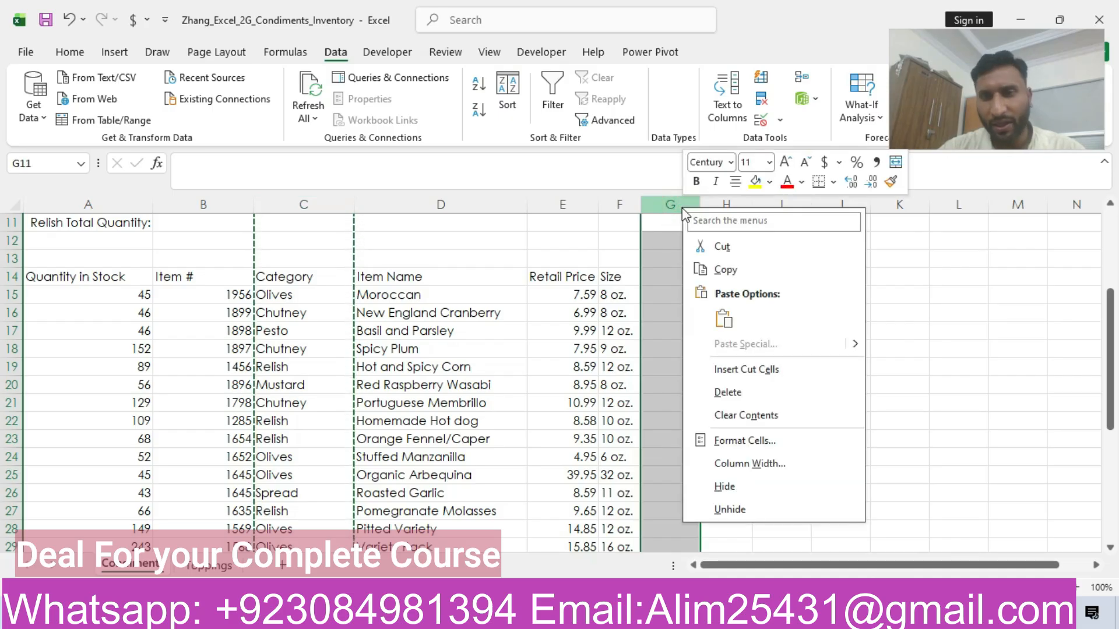
left_click(722, 320)
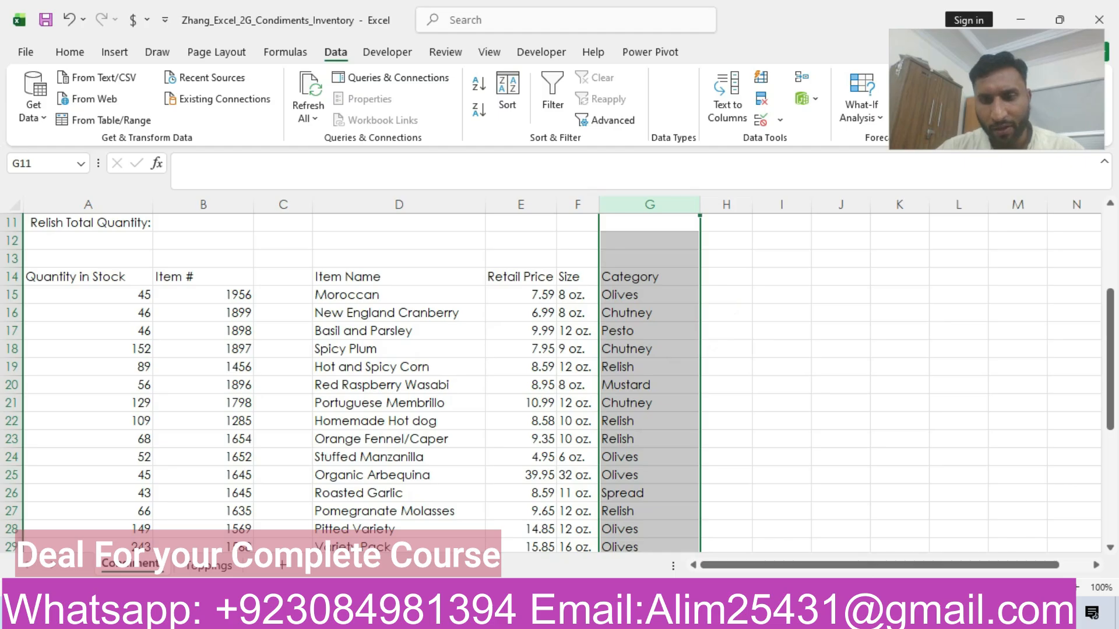
Step: Delete the empty column C between Item # and Item Name on the Condiments sheet
key("alt+Tab")
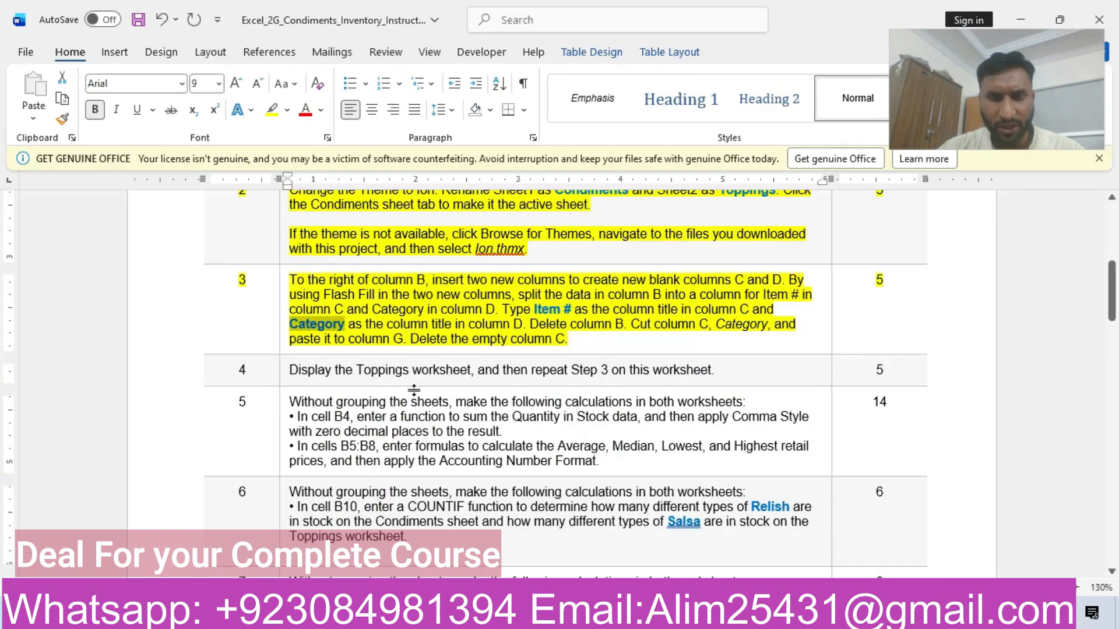
left_click(783, 613)
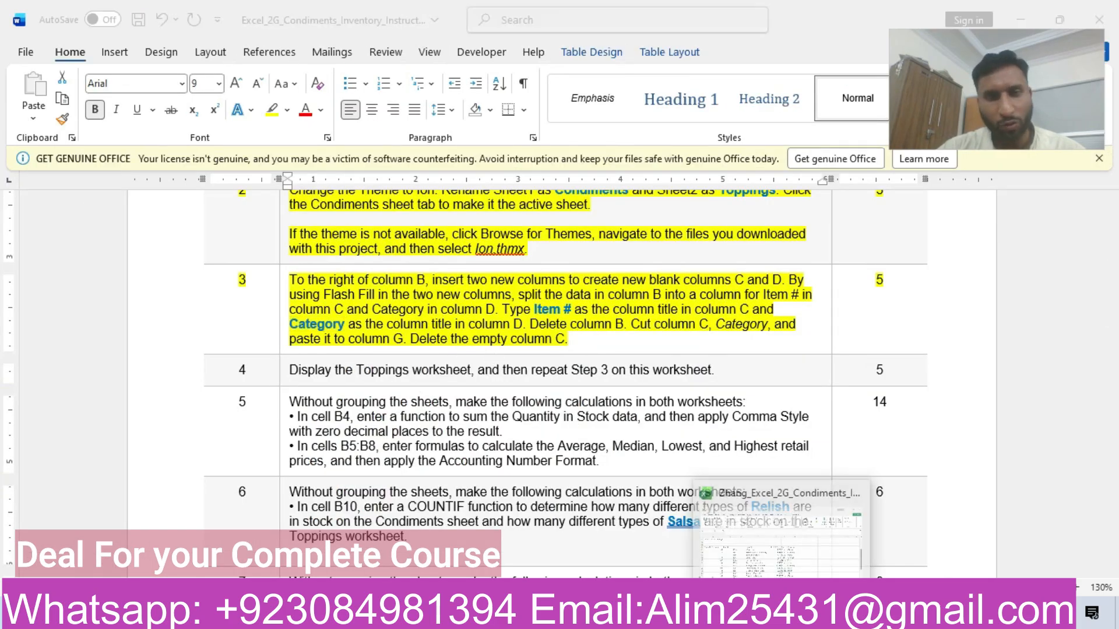
left_click(268, 198)
right_click(268, 199)
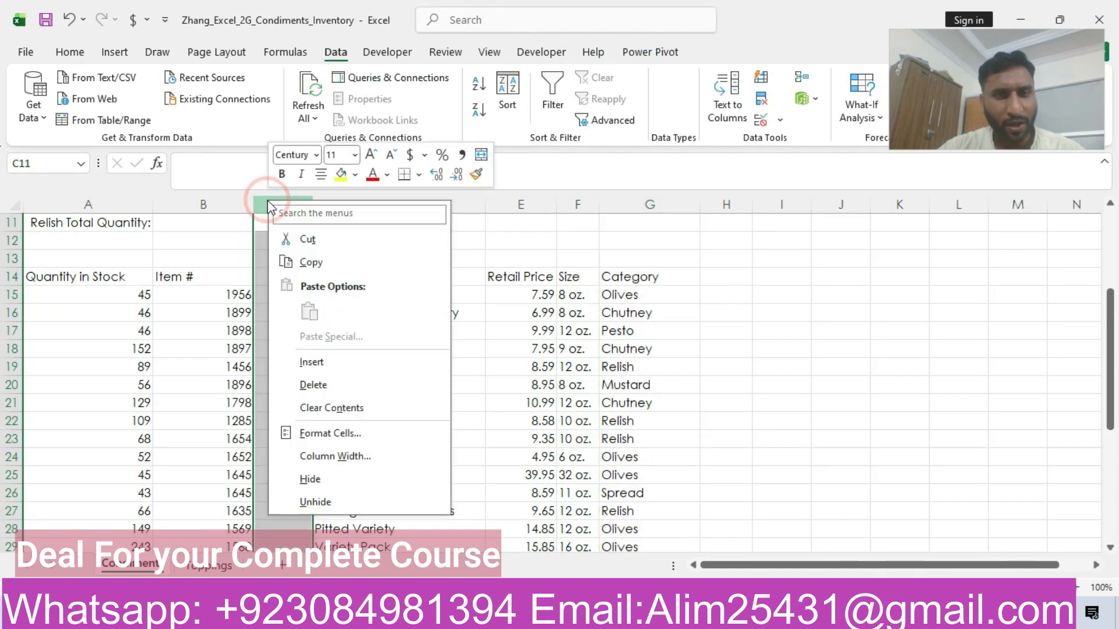
left_click(306, 386)
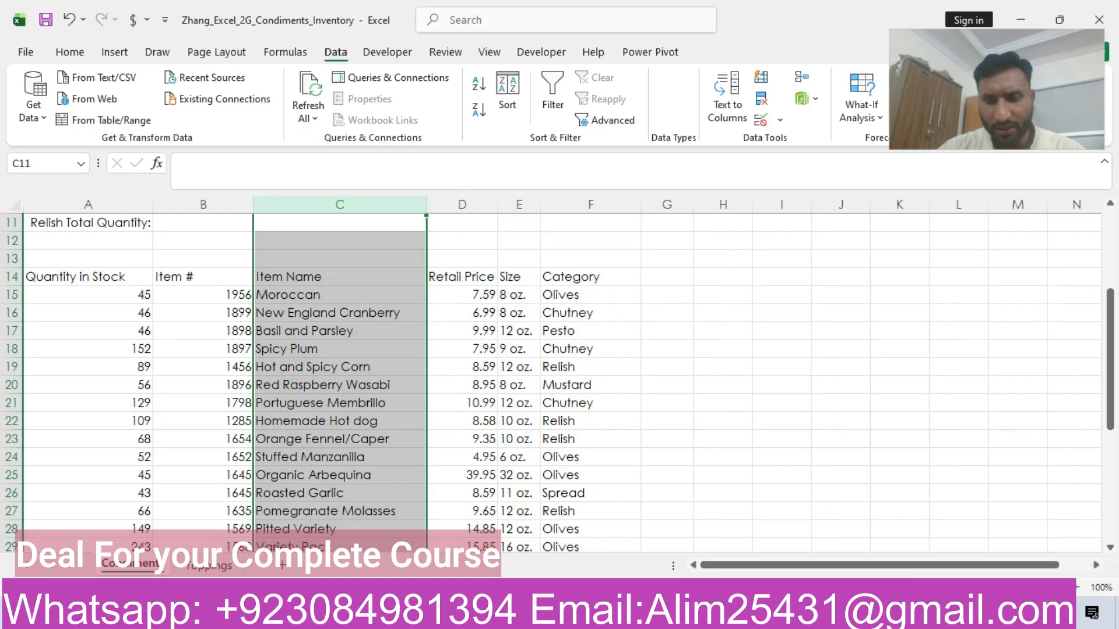
Step: Highlight the step 4 row of the Word instructions in yellow and return to the step 3 instructions
key("alt+Tab")
left_click_drag(1111, 308, 1112, 329)
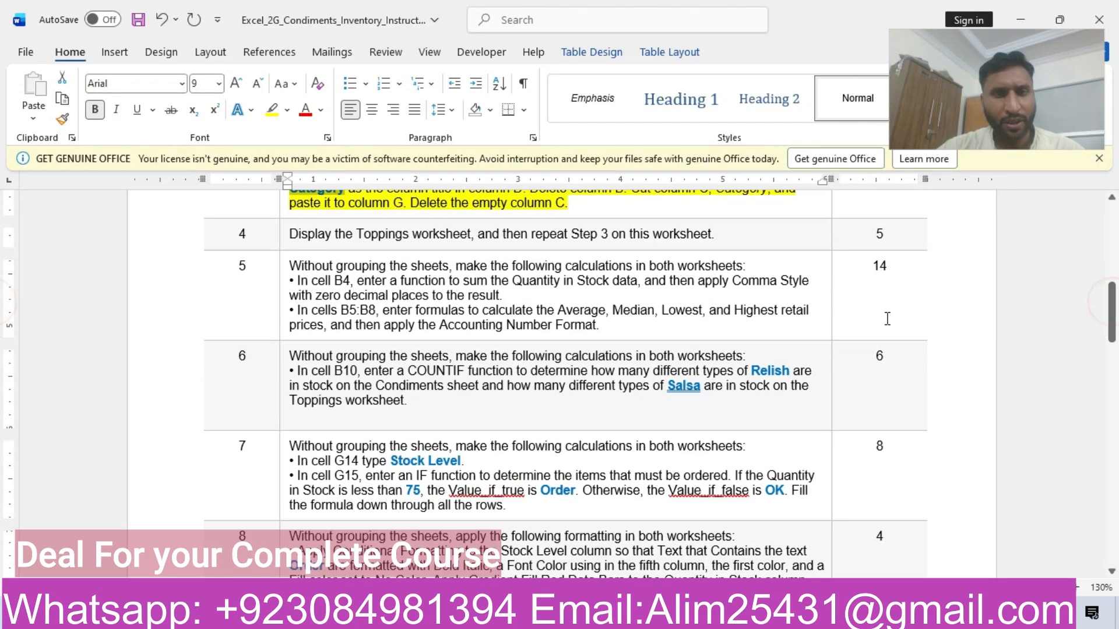
left_click(178, 234)
left_click(278, 204)
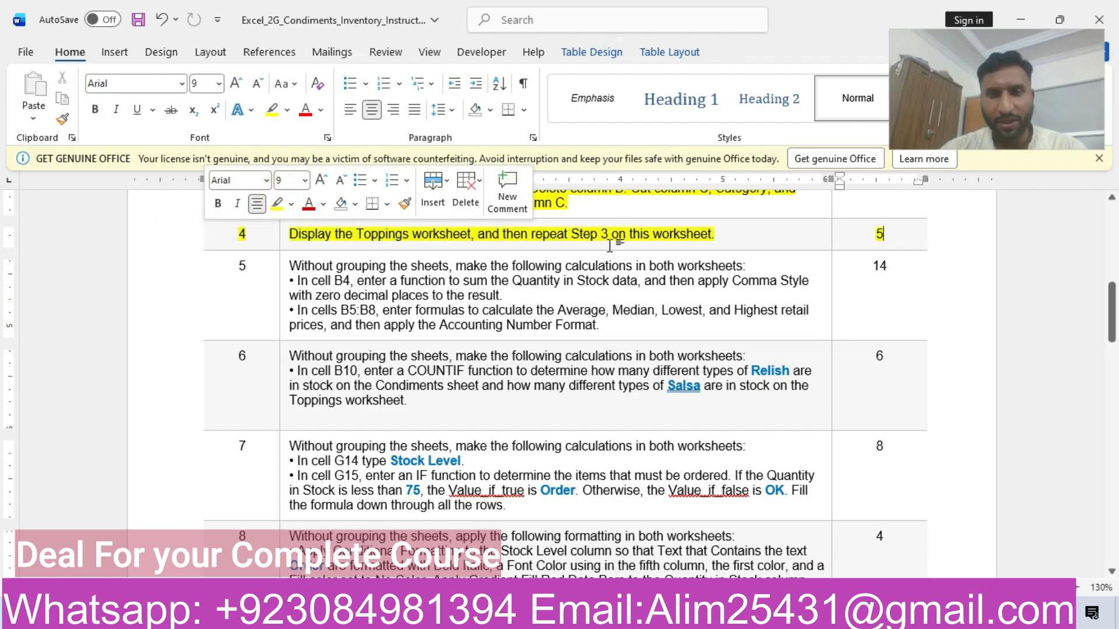
left_click_drag(1111, 312, 1111, 280)
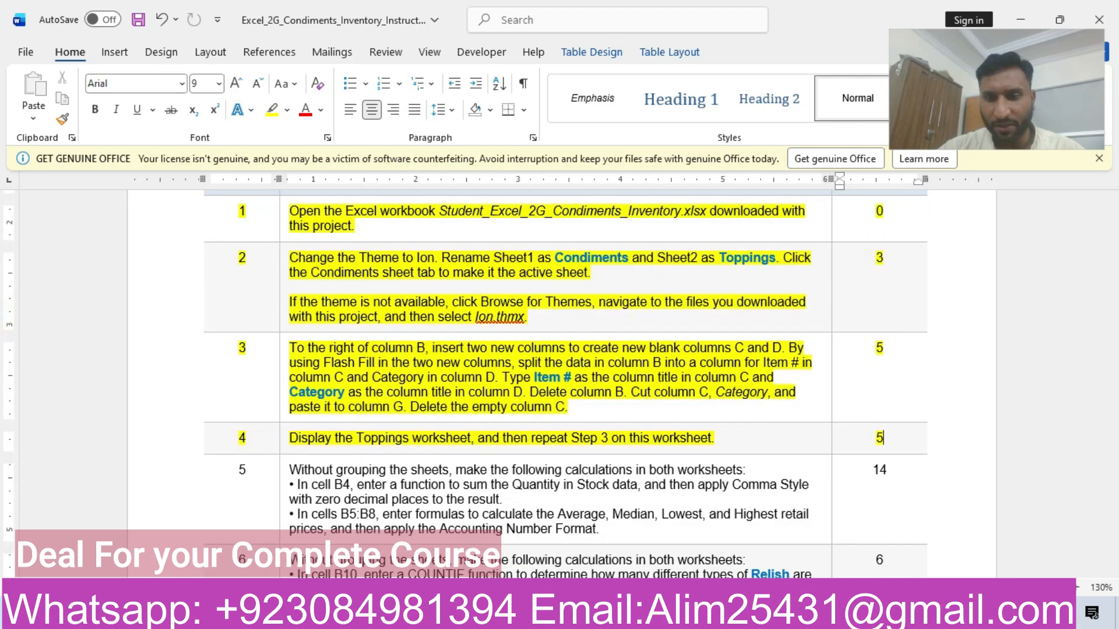
Step: Insert two blank columns before the Item Name column on the Toppings sheet in Excel
key("alt+Tab")
left_click(204, 568)
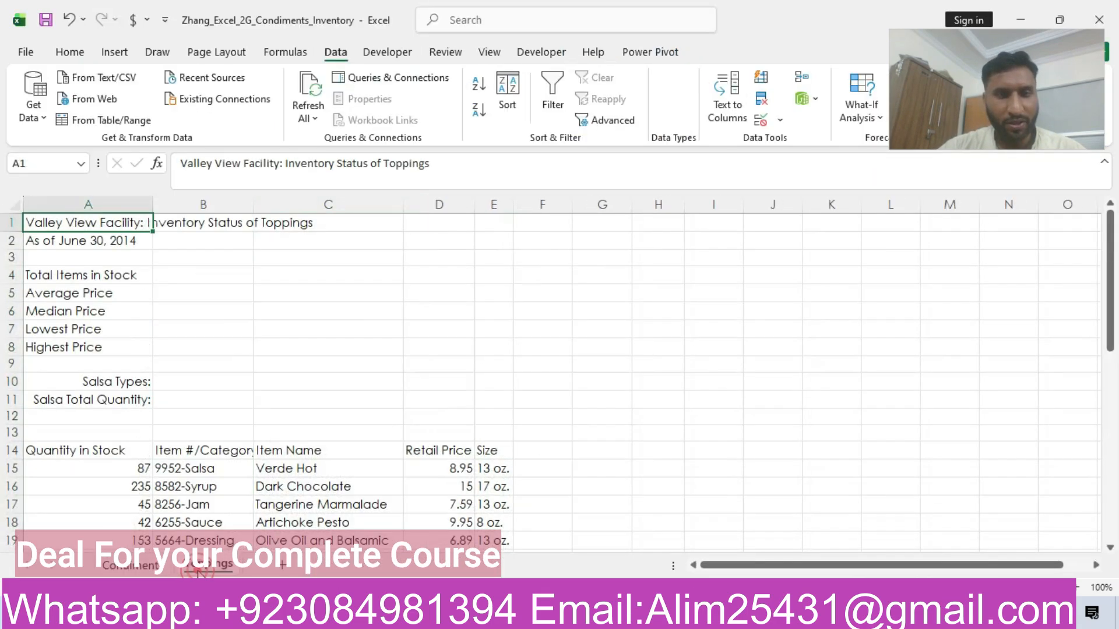
left_click(325, 202)
right_click(322, 203)
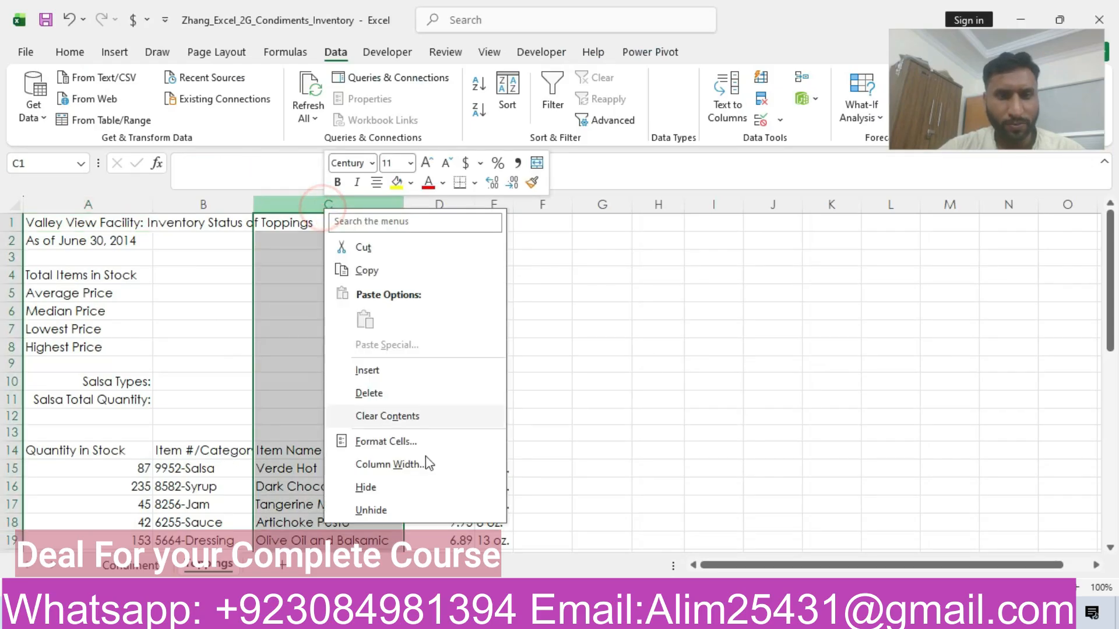
left_click(373, 376)
right_click(329, 203)
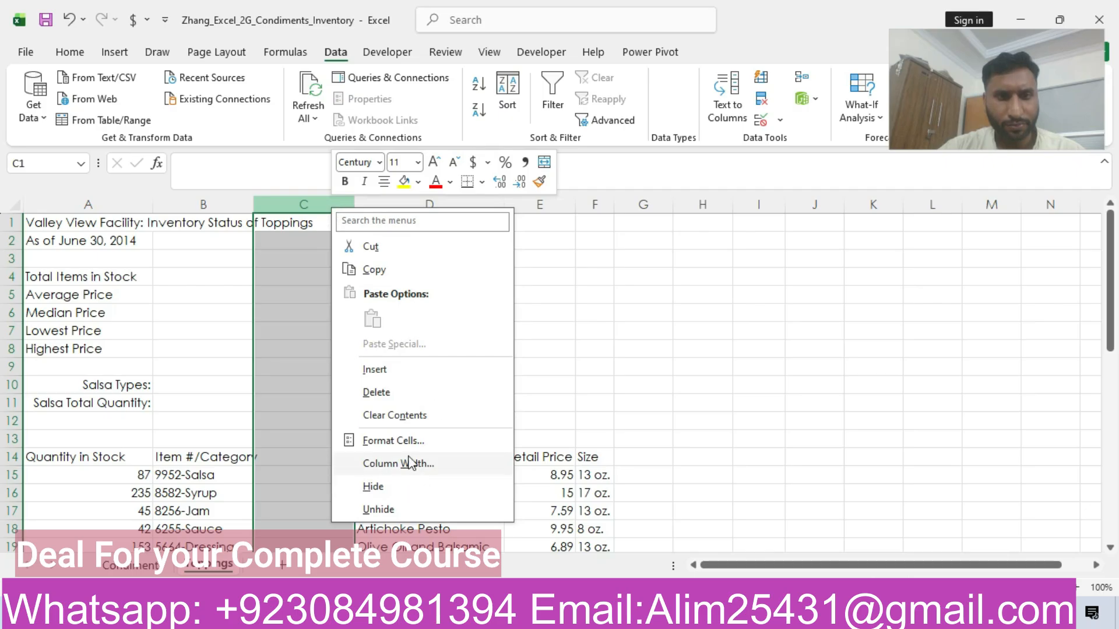
left_click(376, 370)
Step: Start Text to Columns on B15:B42 as delimited data, with a hyphen as the other delimiter alongside Tab
left_click(201, 456)
left_click_drag(201, 456, 234, 443)
left_click_drag(1111, 492, 1110, 406)
left_click_drag(205, 332, 206, 513)
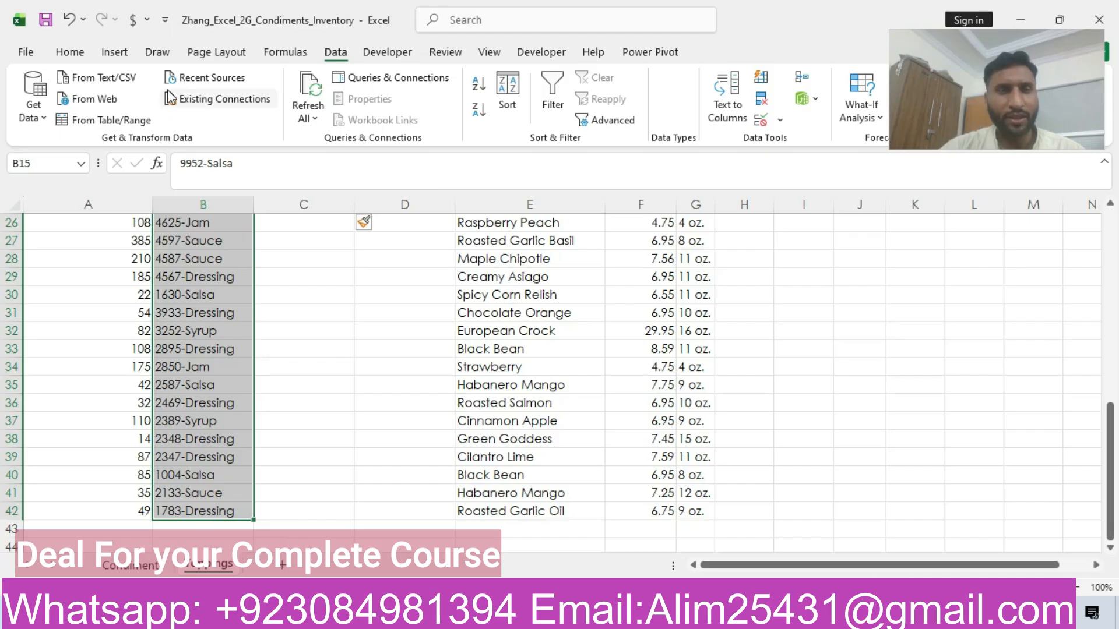
left_click(735, 102)
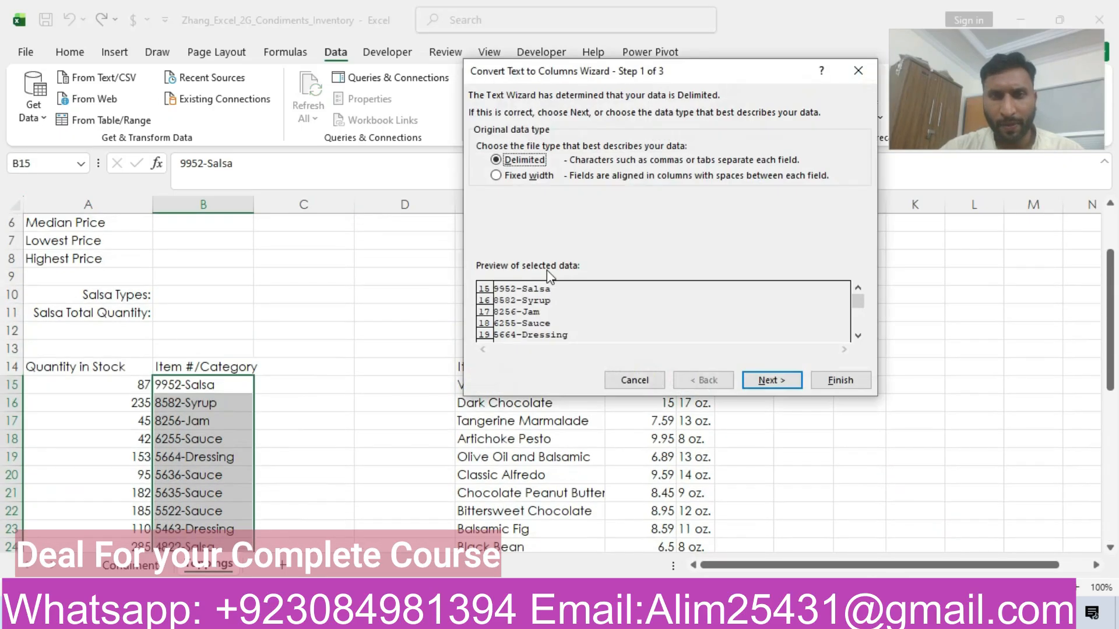
left_click(783, 389)
left_click(518, 205)
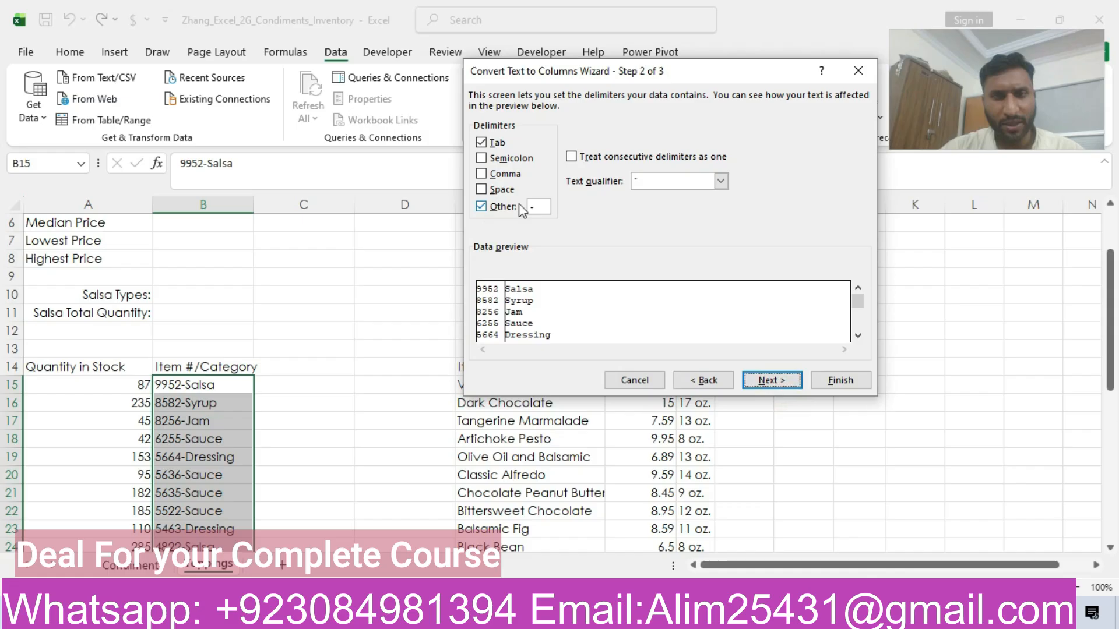
left_click(769, 379)
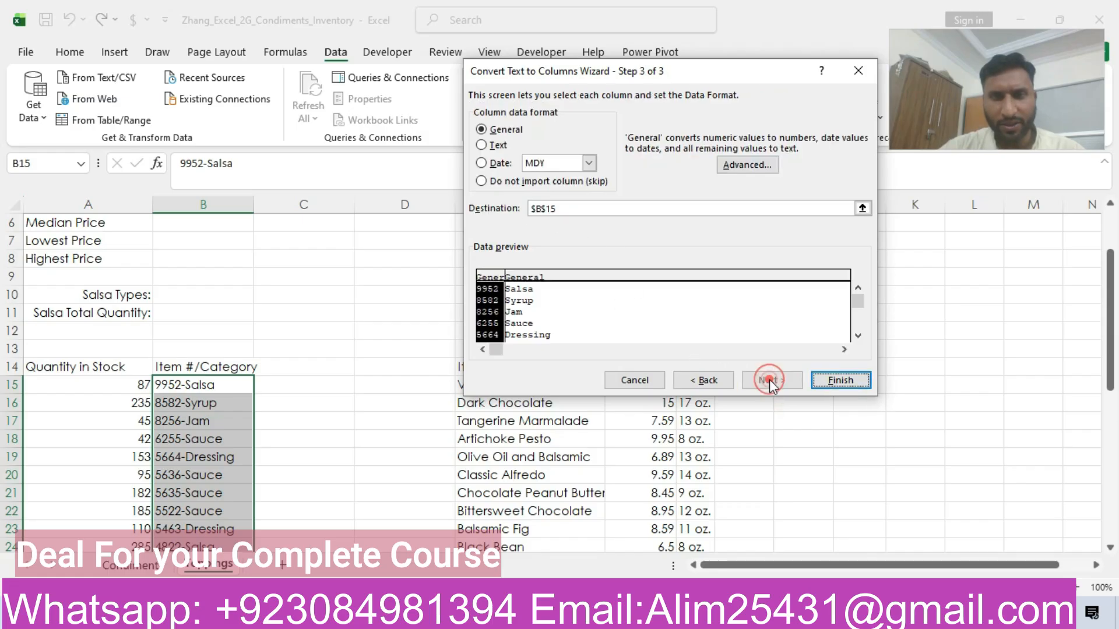
Step: Finish the split with C15 as the destination, and delete the original Item #/Category column B
left_click(542, 210)
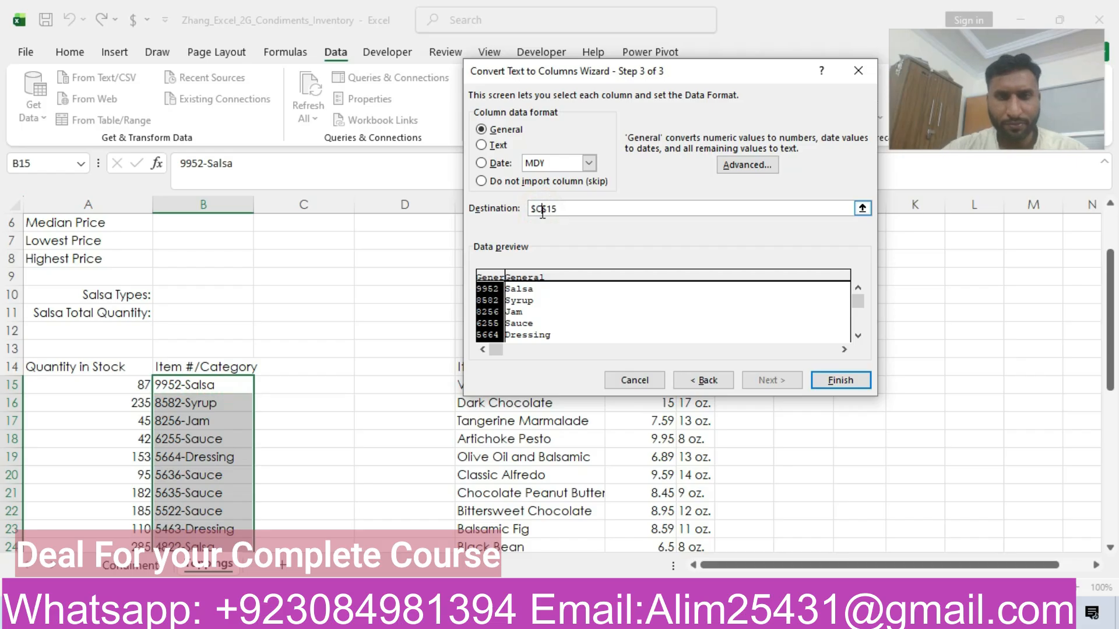
left_click(852, 381)
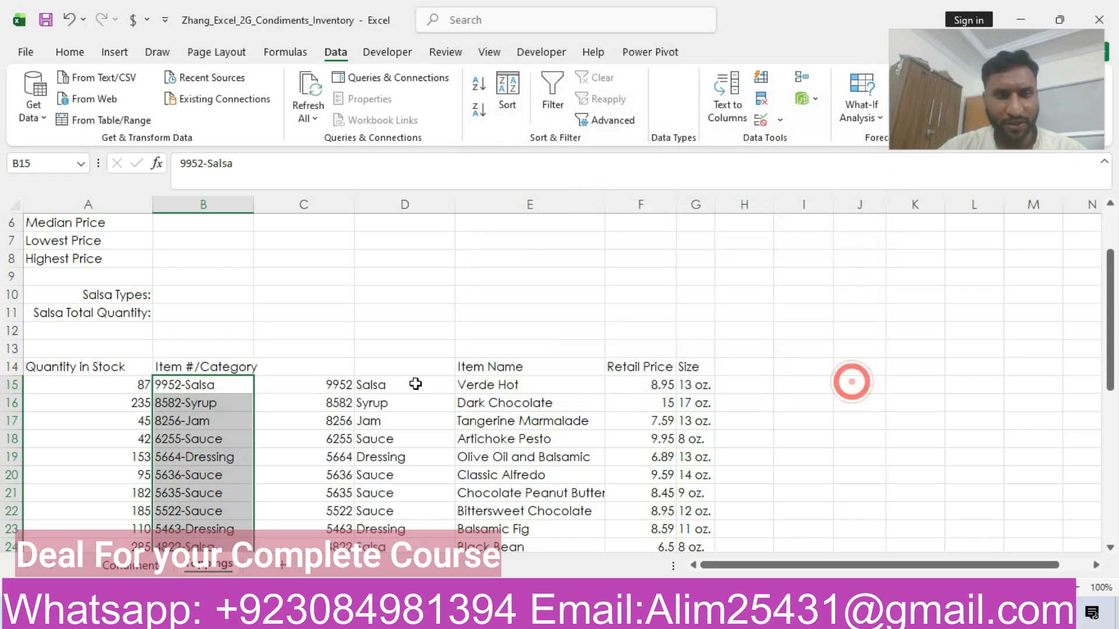
right_click(194, 201)
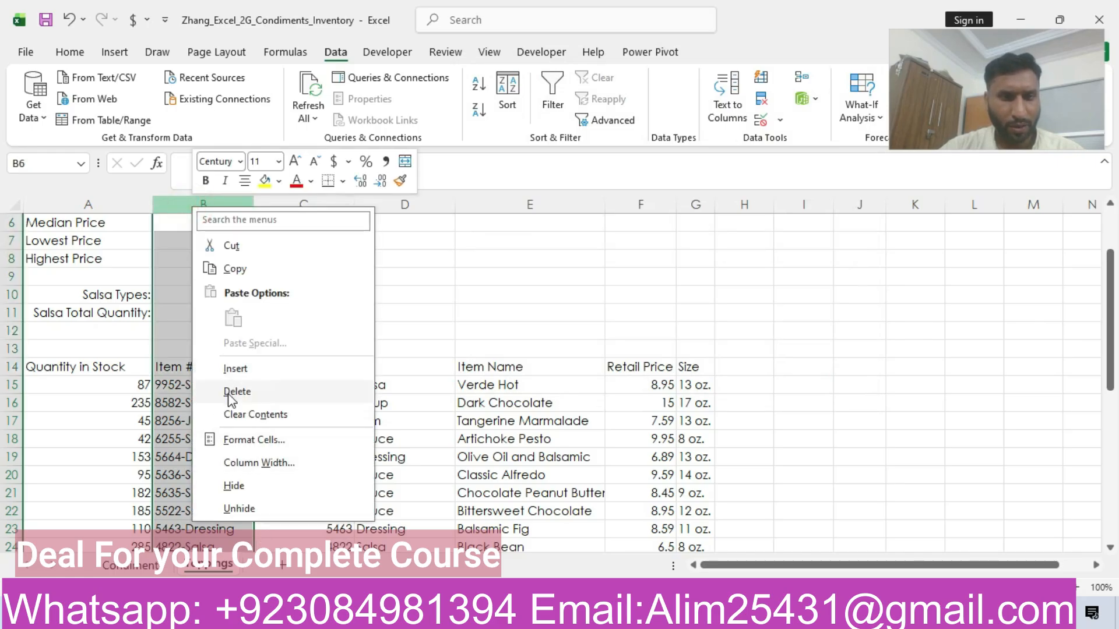
left_click(228, 391)
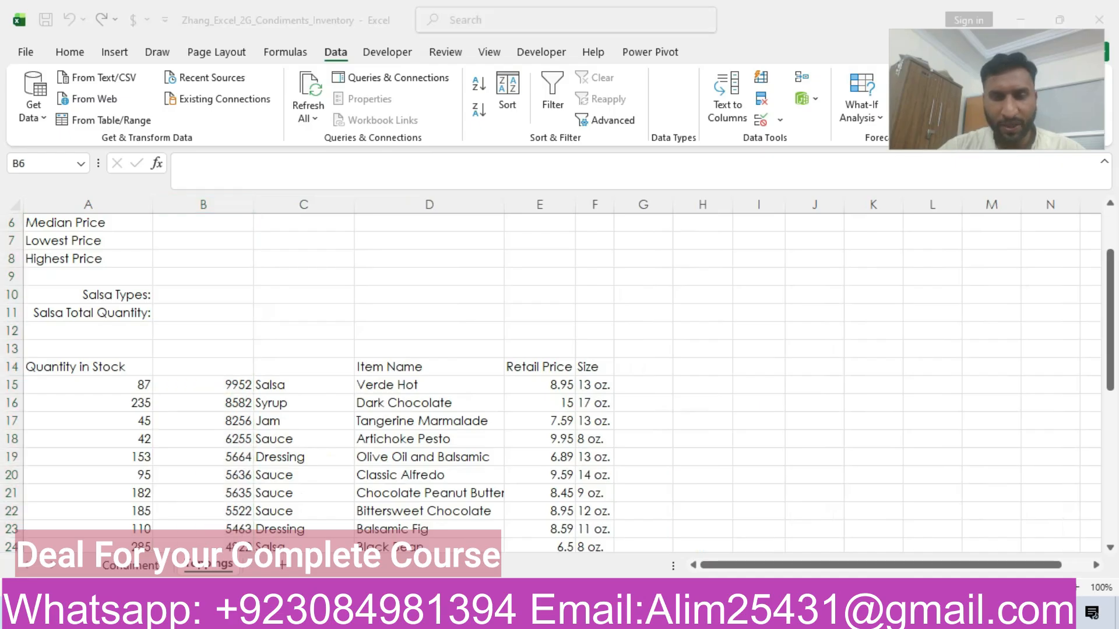
Step: Copy the title "Item #" from step 3 of the Word instructions into cell B14 of the Toppings sheet
key("alt+Tab")
left_click_drag(560, 376, 572, 377)
key("ctrl+c")
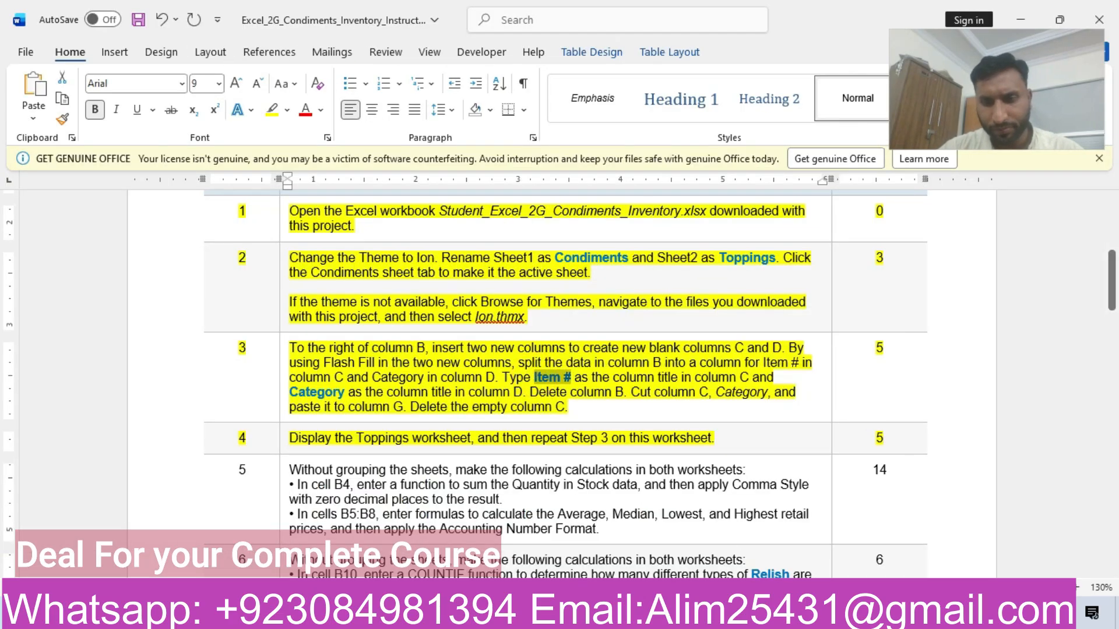
key("alt+Tab")
left_click(208, 368)
left_click(218, 152)
key("ctrl+v")
key("Return")
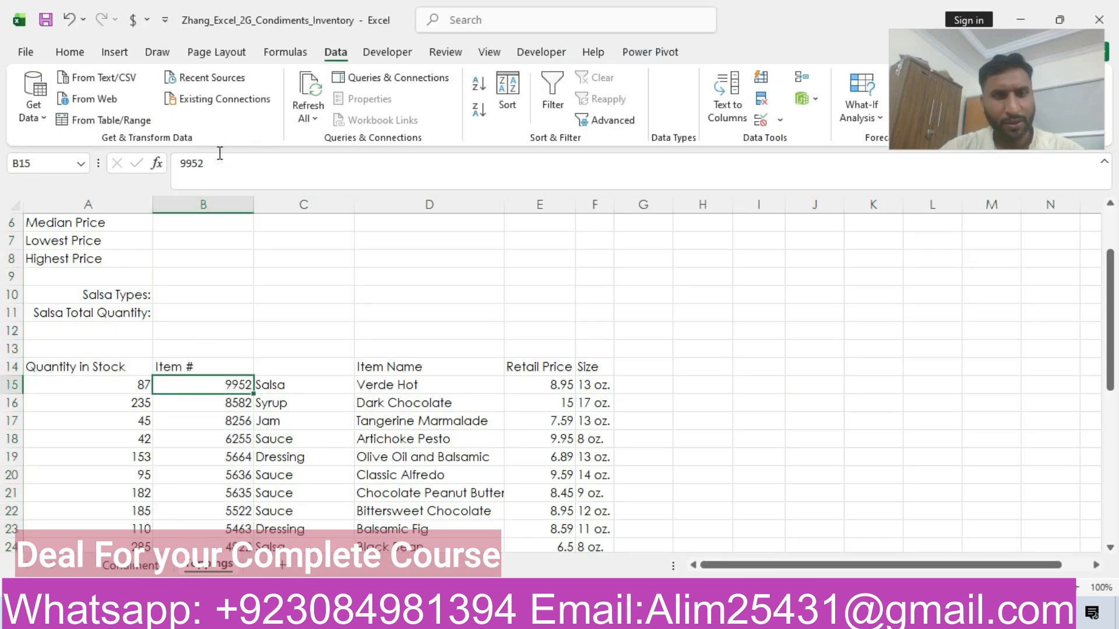
Step: Copy the title "Category" from step 3 of the Word instructions into cell C14 of the Toppings sheet in Excel
left_click(300, 364)
key("alt+Tab")
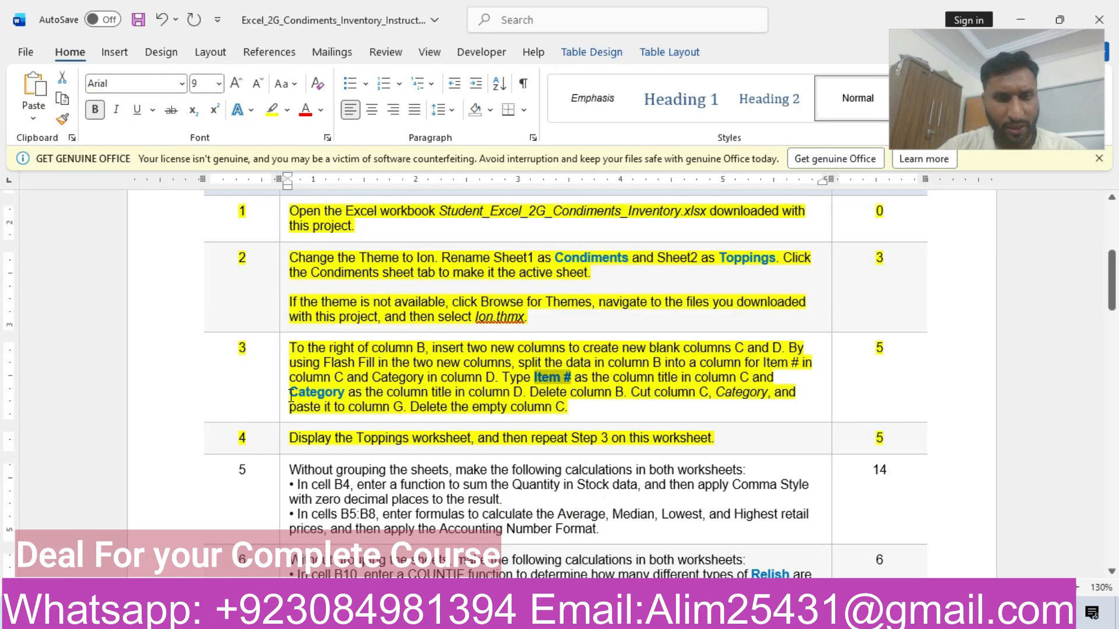
left_click_drag(289, 392, 345, 396)
key("ctrl+c")
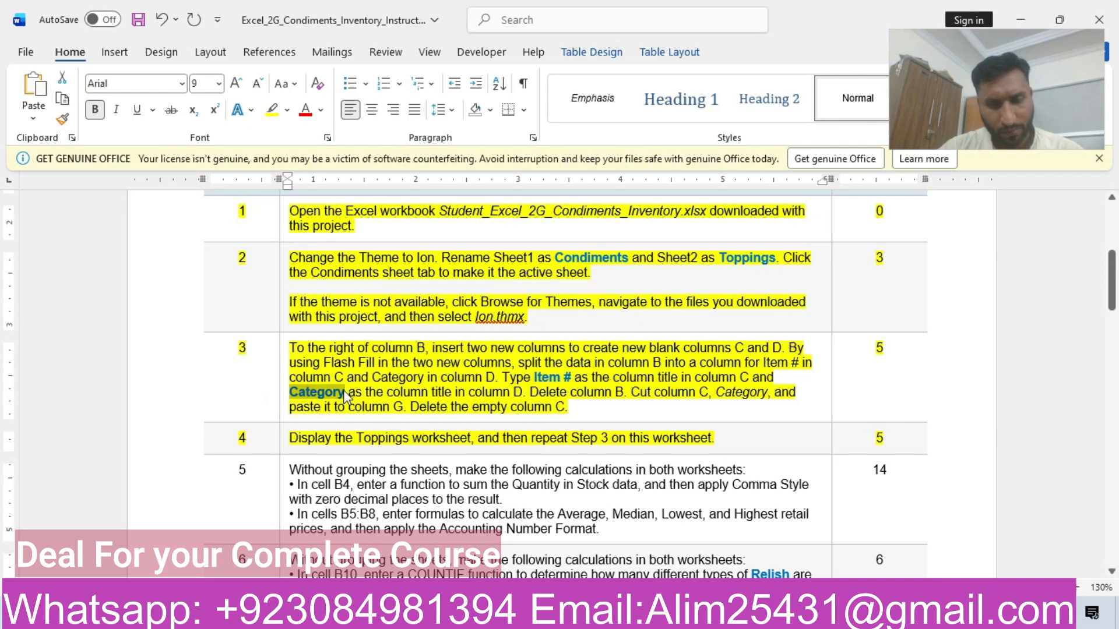
key("alt+Tab")
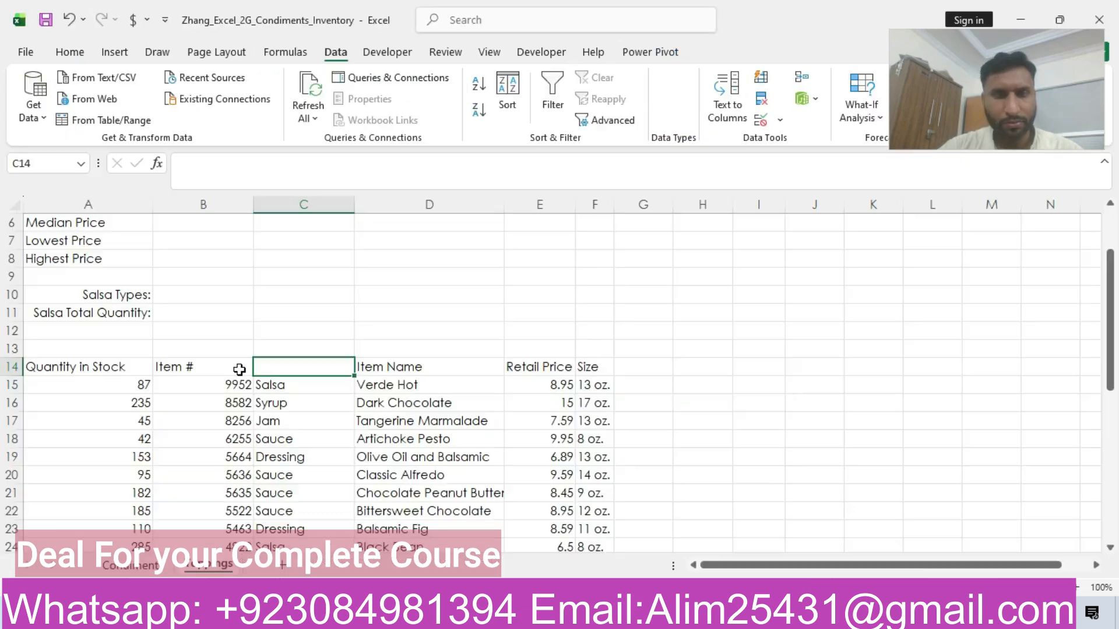
key("ctrl+v")
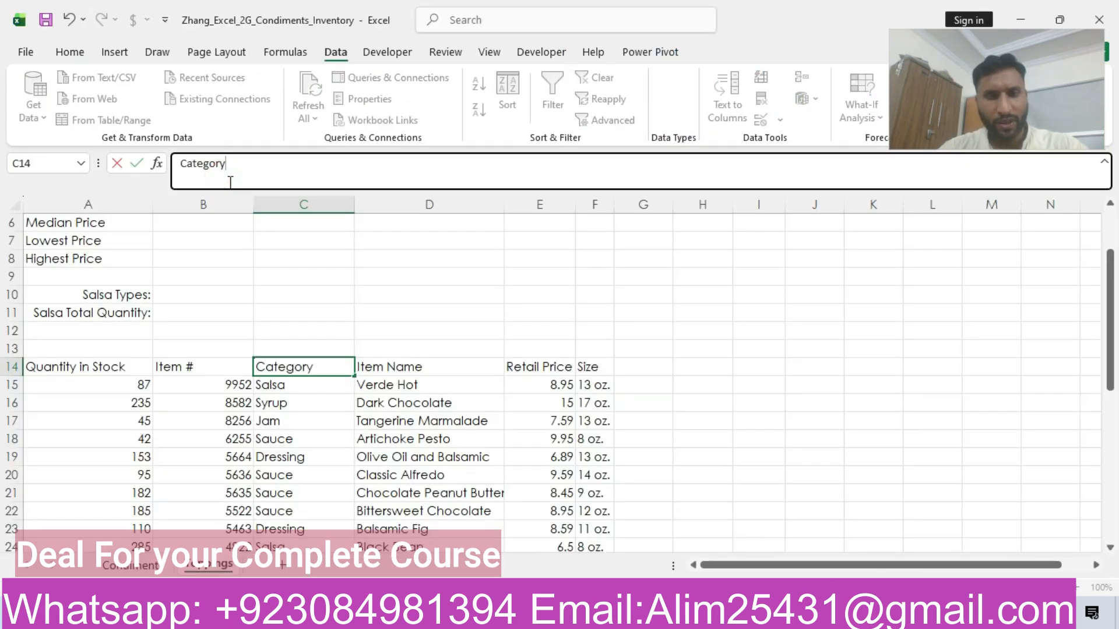
key("Return")
Step: Cut the Category column C on the Toppings sheet and paste it into column G
left_click(285, 201)
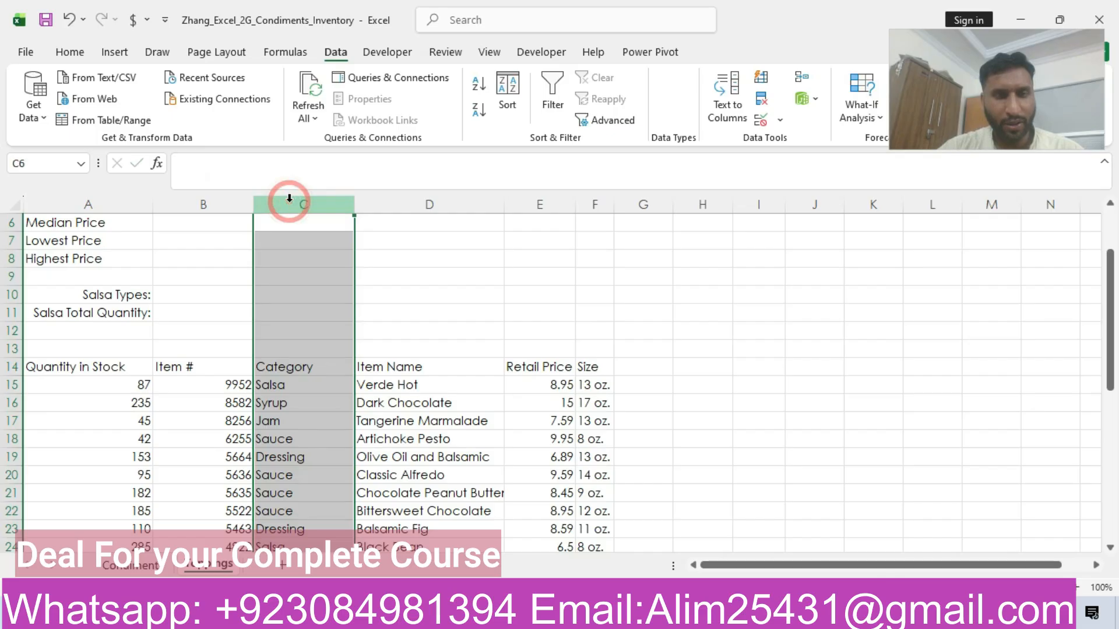
right_click(290, 201)
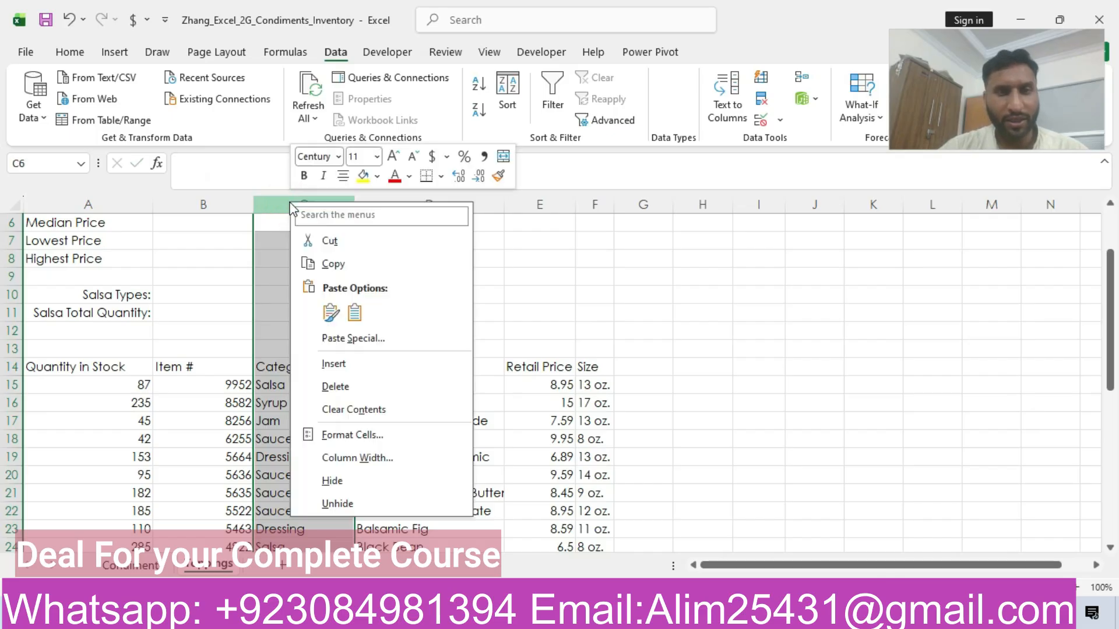
left_click(333, 241)
left_click(645, 204)
right_click(645, 204)
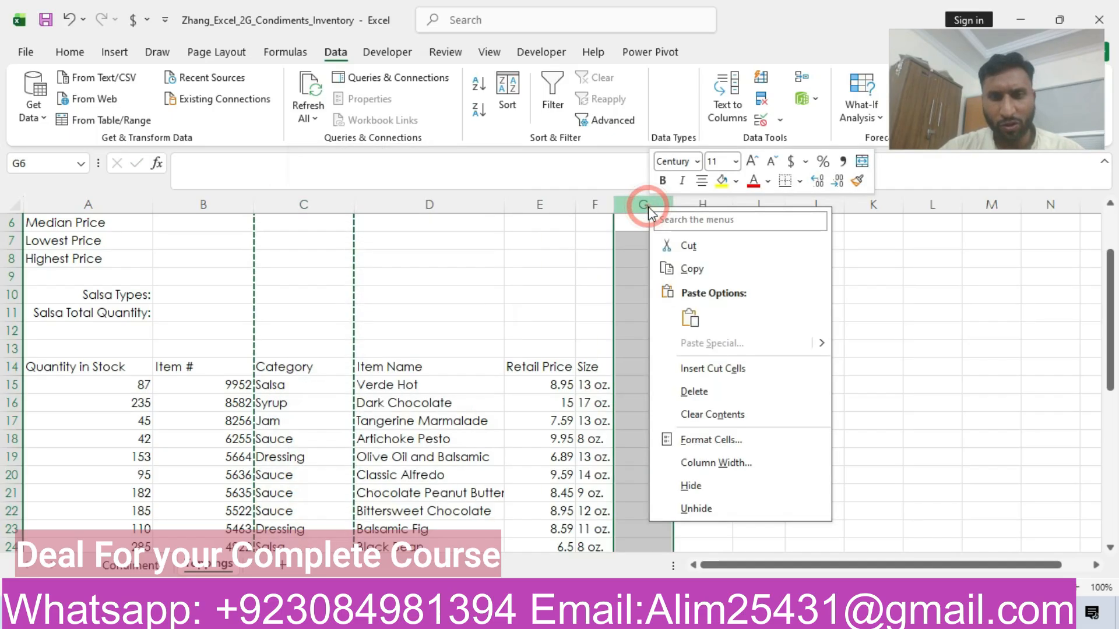
left_click(690, 317)
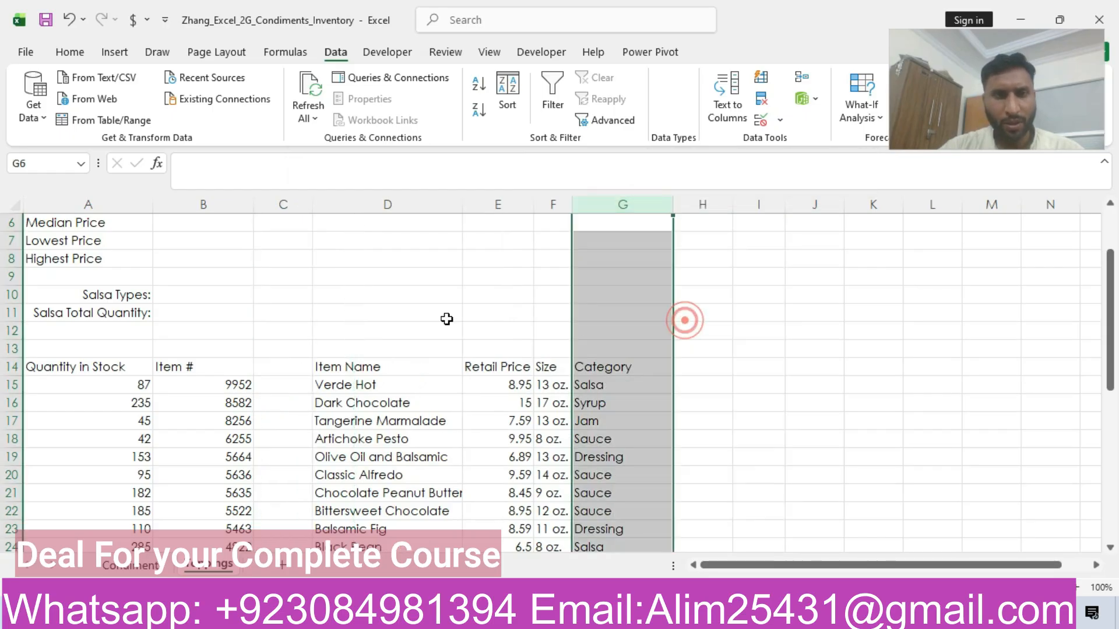
Step: Delete the empty column C between the Item # and Item Name columns
left_click(284, 204)
right_click(284, 204)
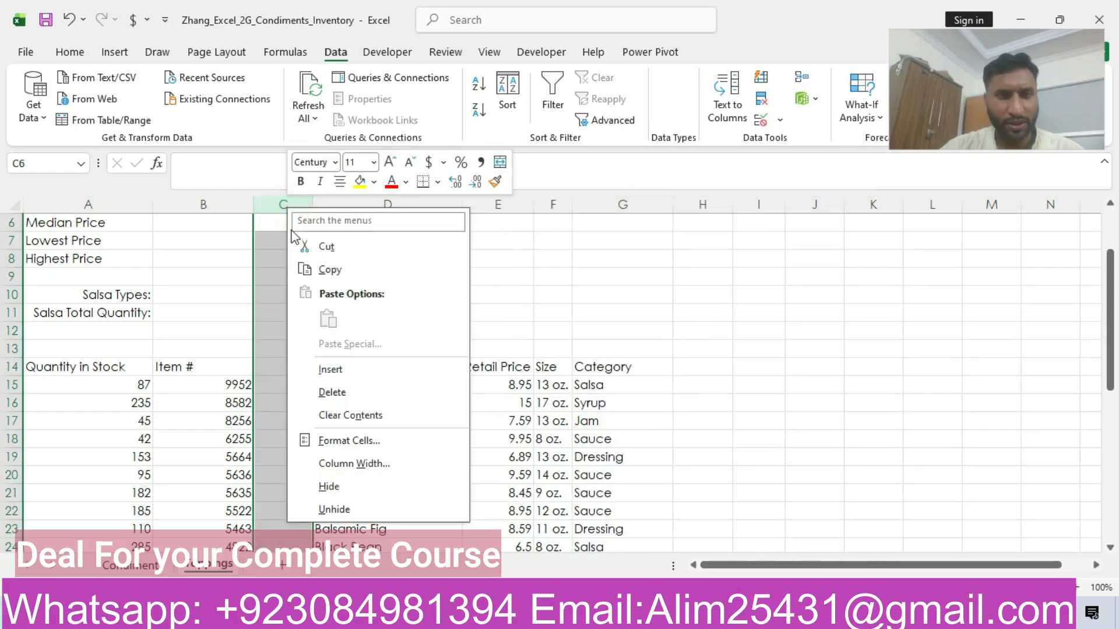
left_click(333, 392)
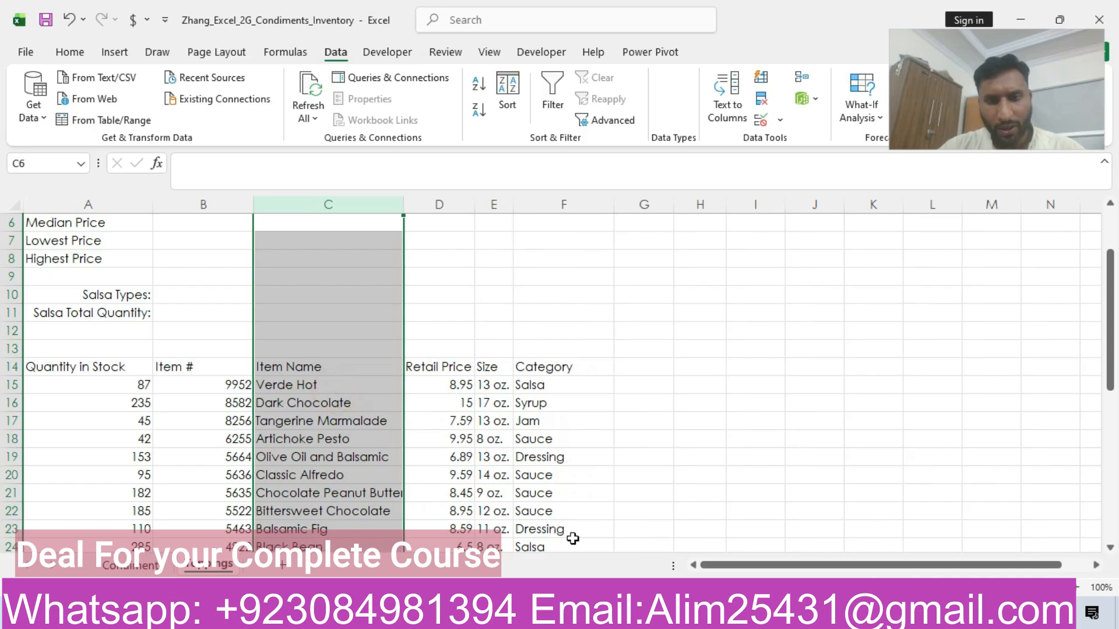
Step: Switch to the Word instructions and highlight the whole step 5 row in yellow
key("alt+Tab")
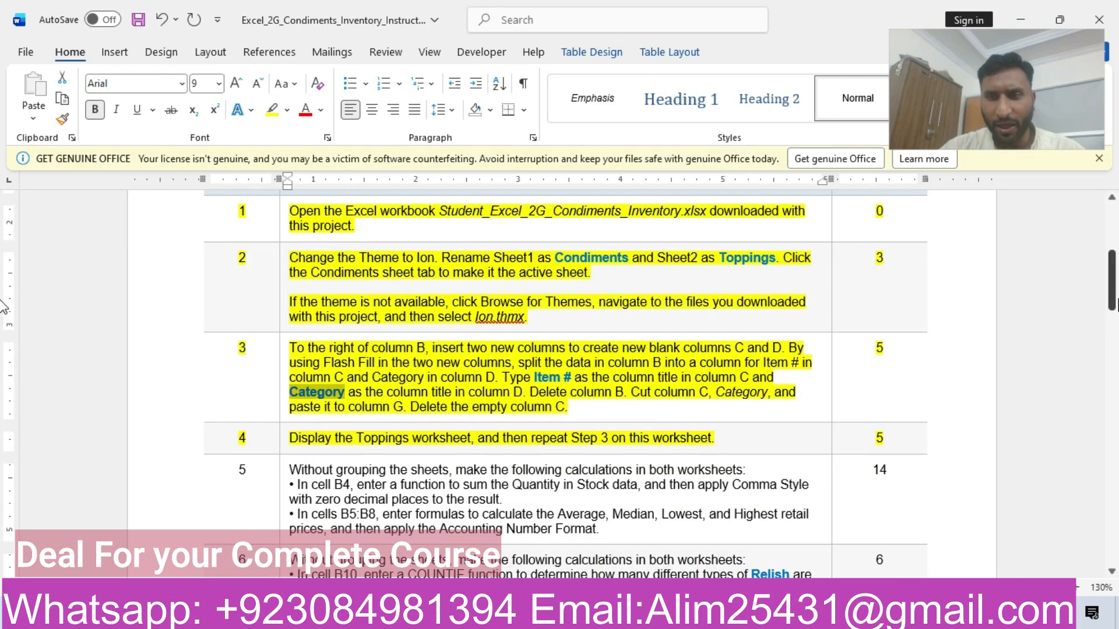
left_click_drag(1115, 289, 1117, 319)
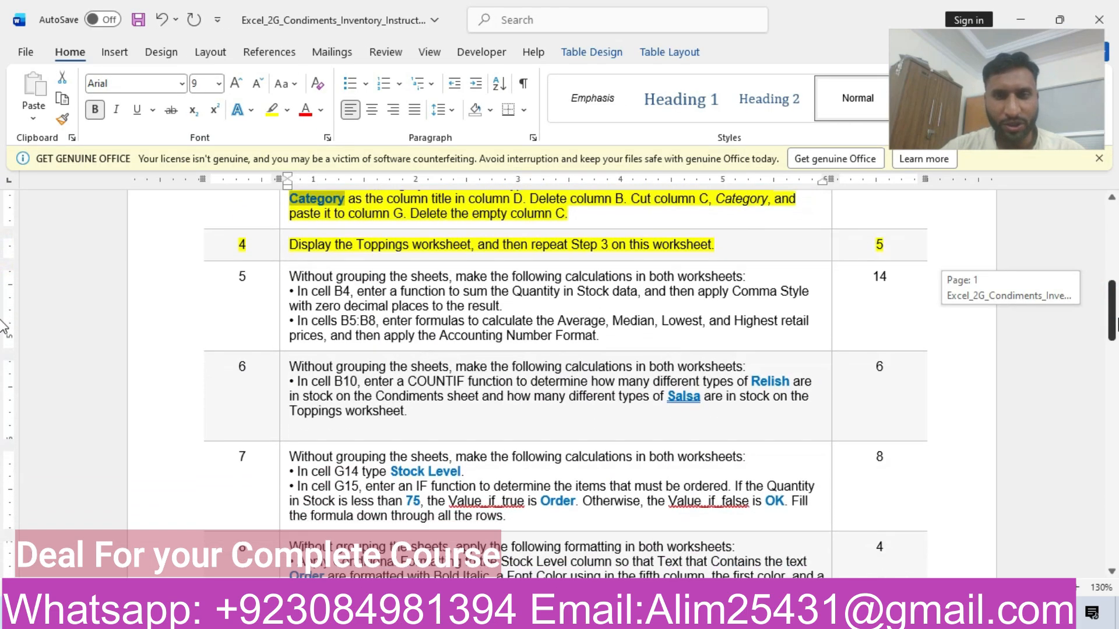
left_click(182, 287)
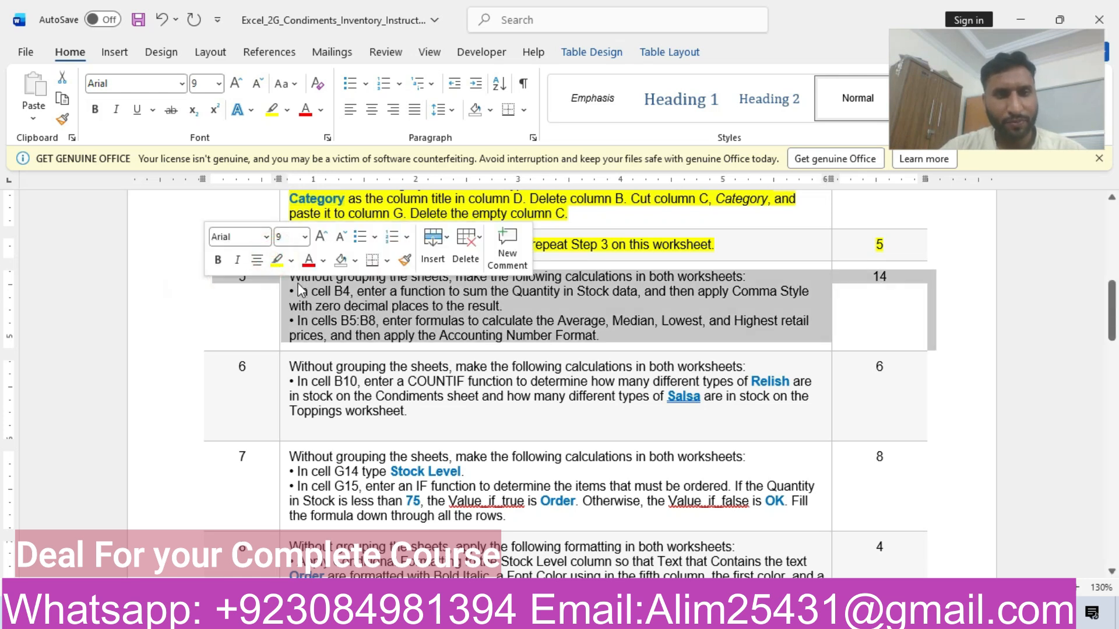
left_click(278, 260)
left_click(433, 286)
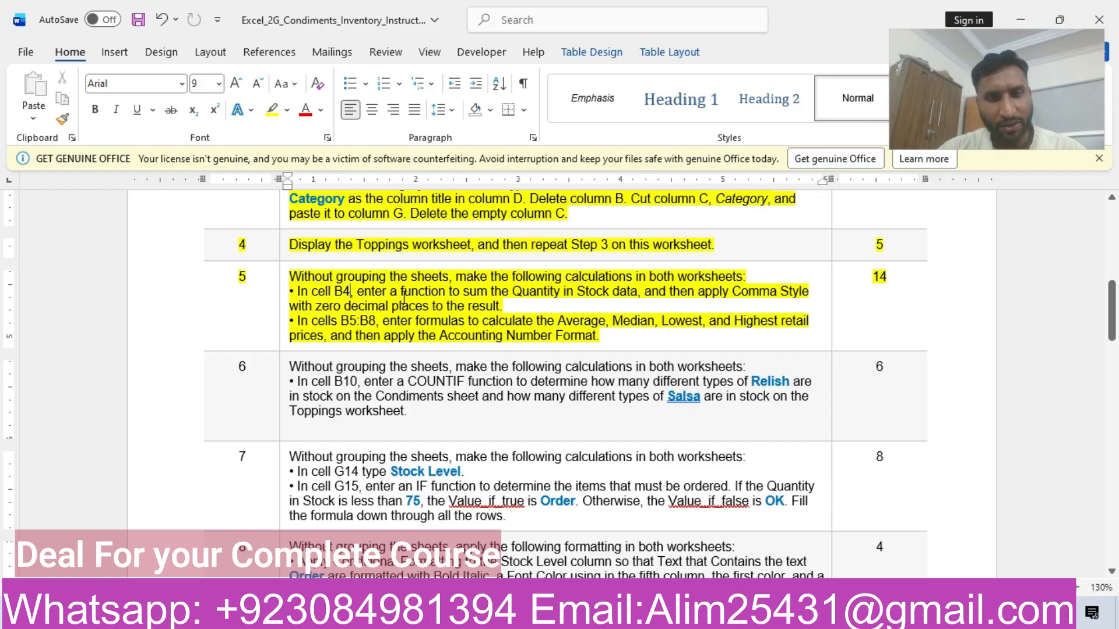
Step: In Excel, enter a SUM formula for A15:A42 in cell B4 of the Toppings sheet to total the Quantity in Stock
left_click(773, 613)
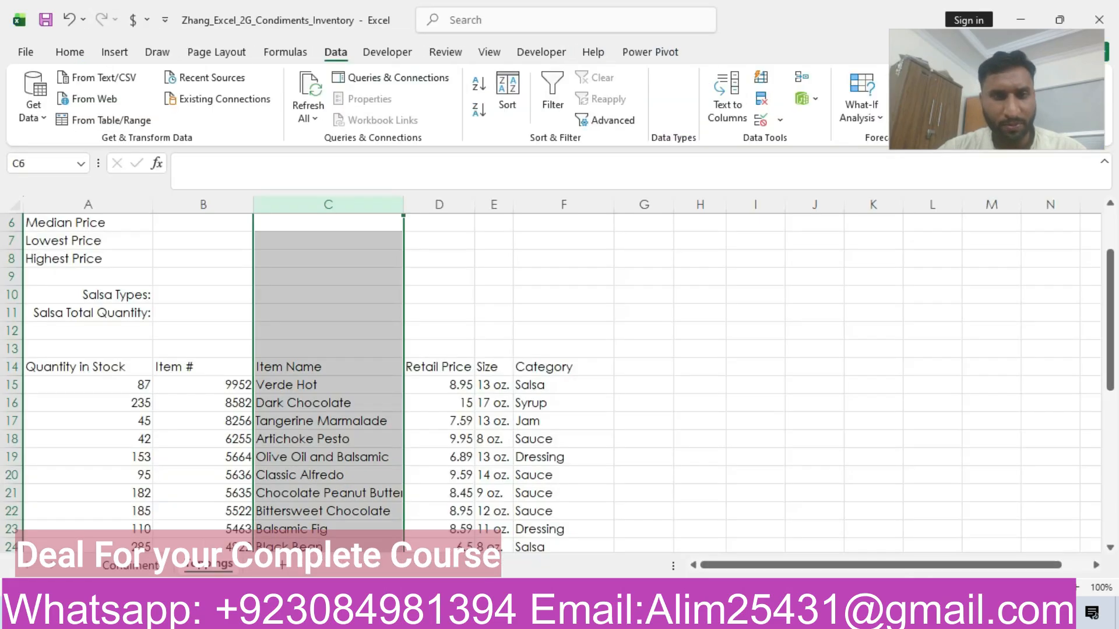
left_click_drag(1098, 317, 1099, 280)
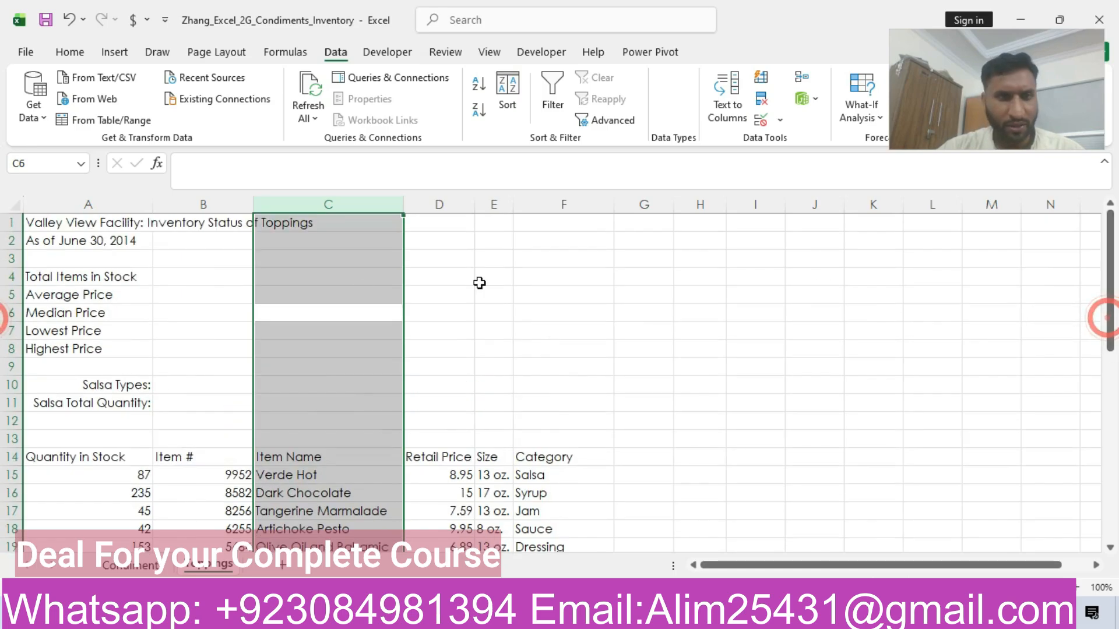
left_click(223, 277)
type("=sum(")
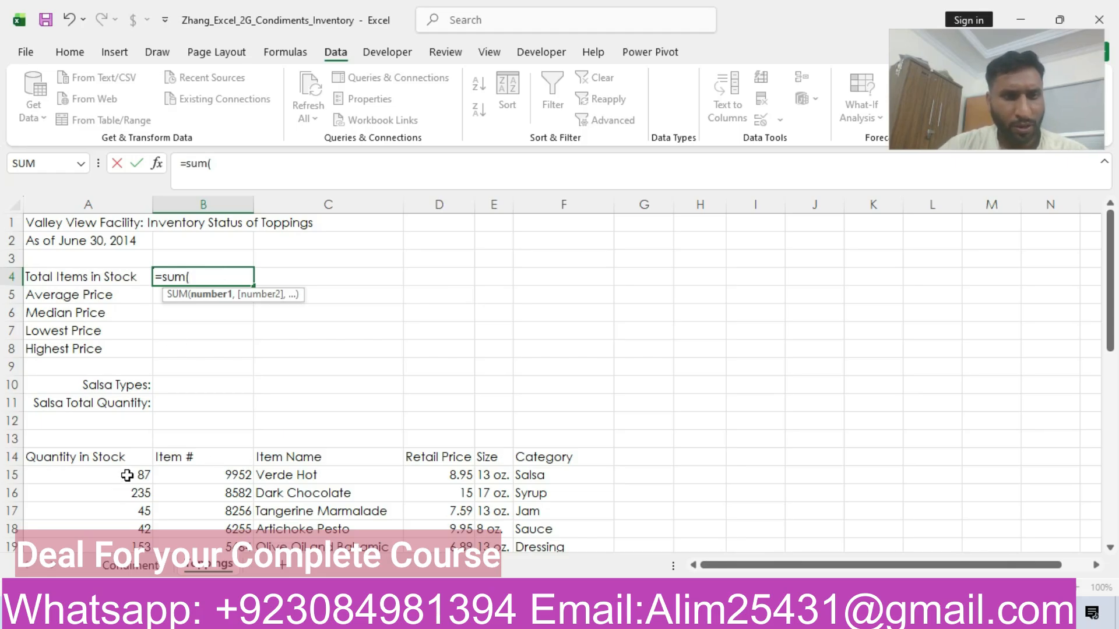
mouse_move(125, 475)
left_mouse_down()
mouse_move(108, 547)
mouse_move(117, 466)
mouse_move(111, 542)
mouse_move(115, 475)
left_mouse_up()
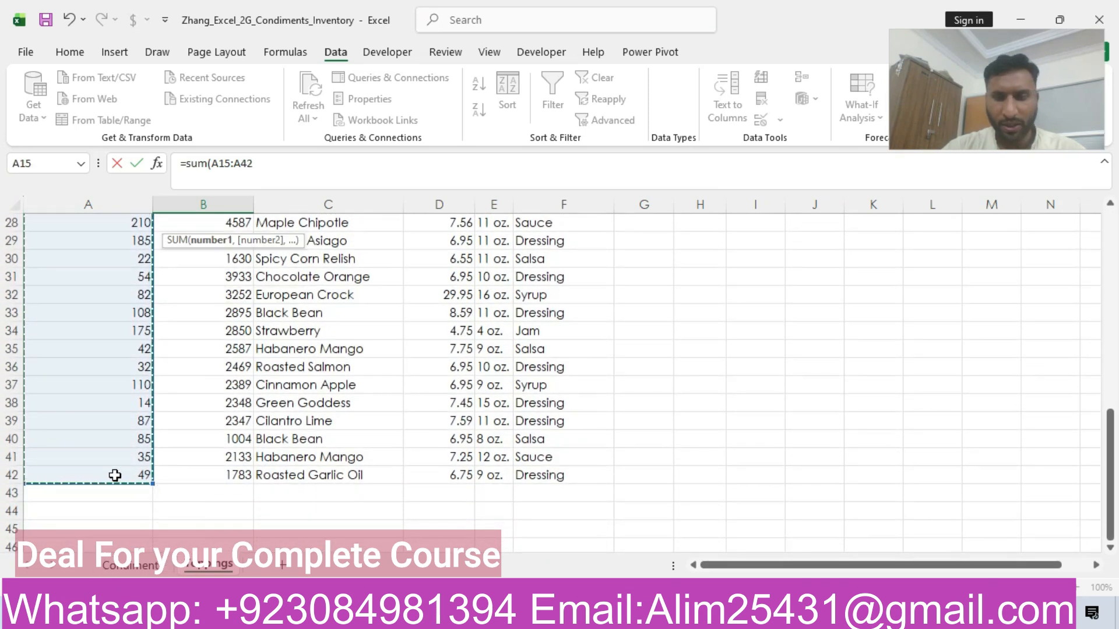
type(")")
key("Return")
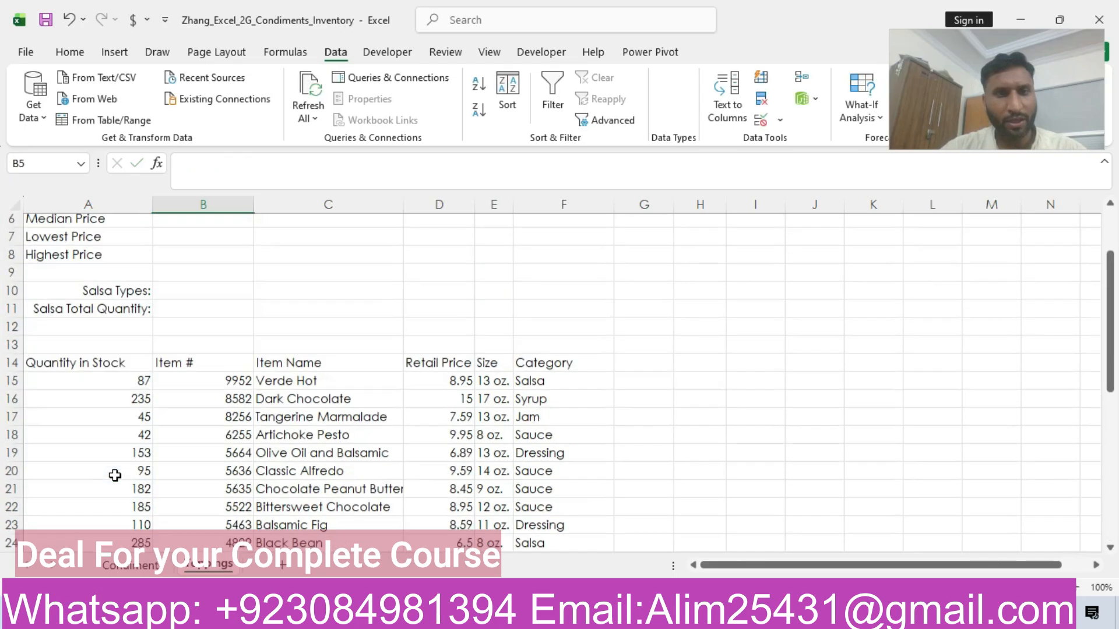
Step: Begin changing the number format of the Total Items in Stock result in cell B4, dismissing the Format Cells dialog
left_click_drag(1110, 353, 1110, 319)
left_click(230, 275)
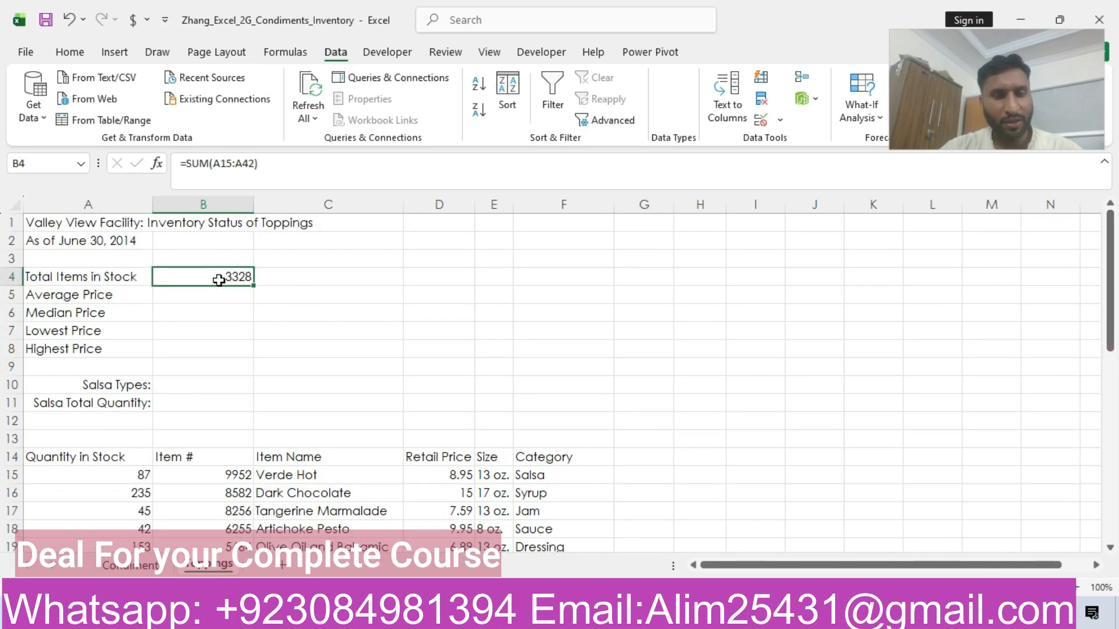
key("ctrl+1")
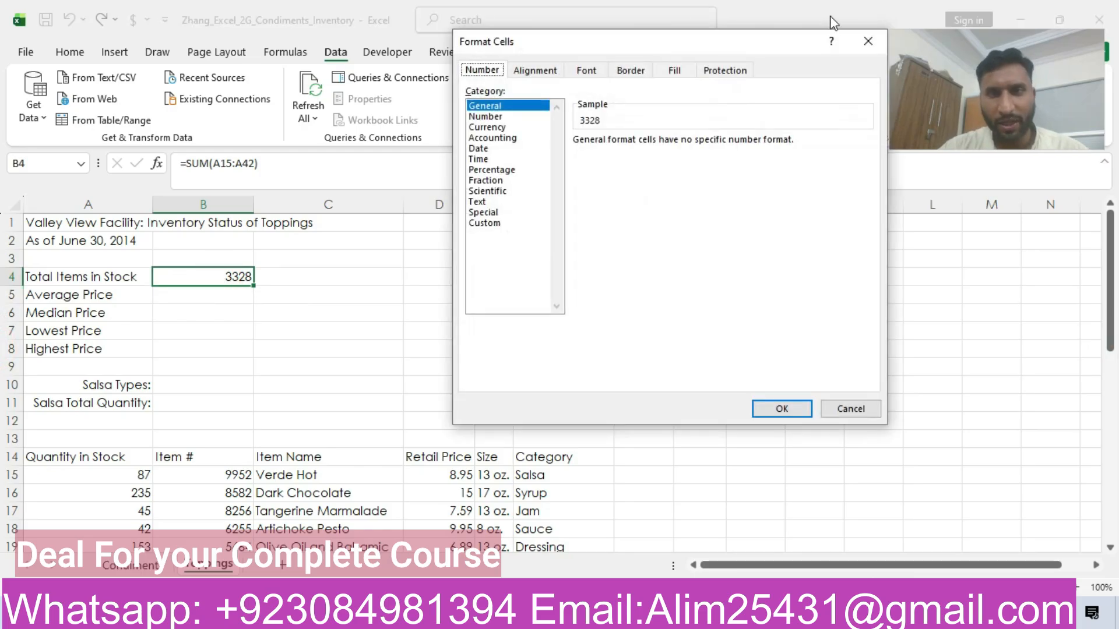
left_click(867, 39)
left_click(76, 52)
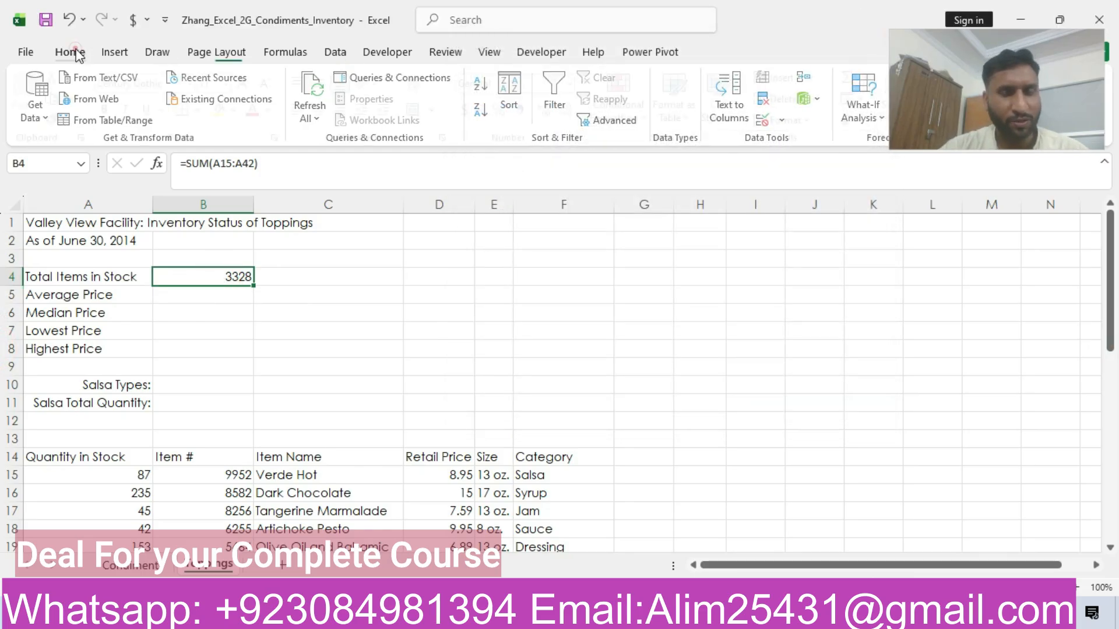